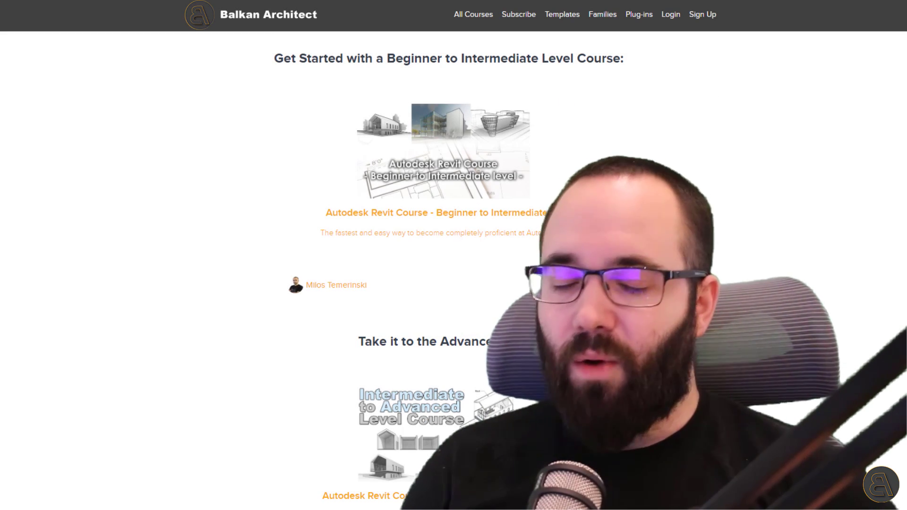
{"action": "scroll", "coordinate": [454, 270], "scroll_direction": "down", "scroll_amount": 1}
{"action": "scroll", "coordinate": [454, 270], "scroll_direction": "down", "scroll_amount": 2}
{"action": "scroll", "coordinate": [454, 270], "scroll_direction": "down", "scroll_amount": 1}
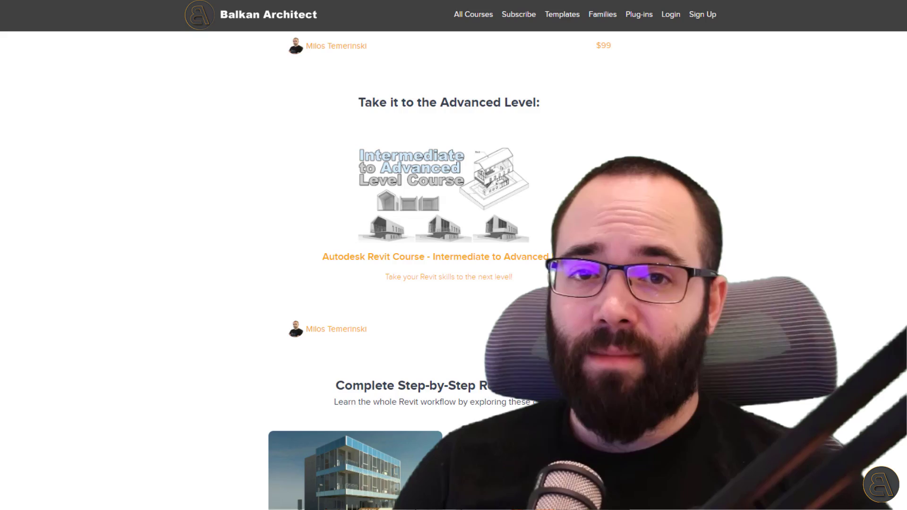
{"action": "scroll", "coordinate": [454, 269], "scroll_direction": "down", "scroll_amount": 1}
{"action": "scroll", "coordinate": [454, 270], "scroll_direction": "down", "scroll_amount": 3}
{"action": "scroll", "coordinate": [454, 270], "scroll_direction": "down", "scroll_amount": 1}
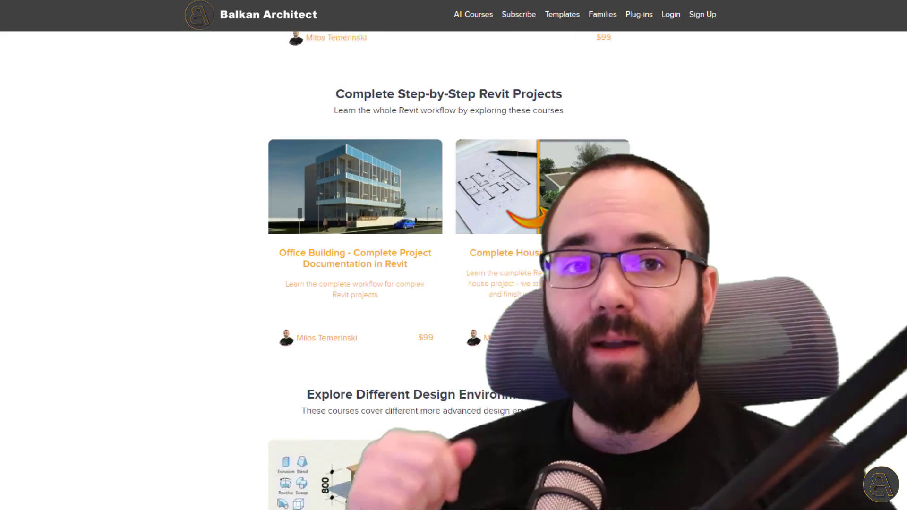
{"action": "scroll", "coordinate": [453, 269], "scroll_direction": "down", "scroll_amount": 3}
{"action": "scroll", "coordinate": [454, 269], "scroll_direction": "down", "scroll_amount": 1}
{"action": "scroll", "coordinate": [453, 269], "scroll_direction": "down", "scroll_amount": 1}
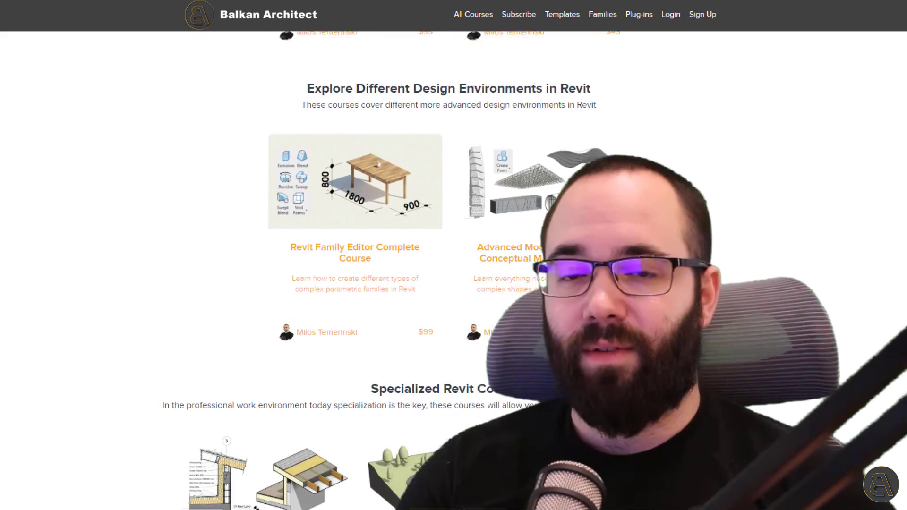
{"action": "scroll", "coordinate": [454, 270], "scroll_direction": "down", "scroll_amount": 2}
{"action": "scroll", "coordinate": [454, 269], "scroll_direction": "down", "scroll_amount": 2}
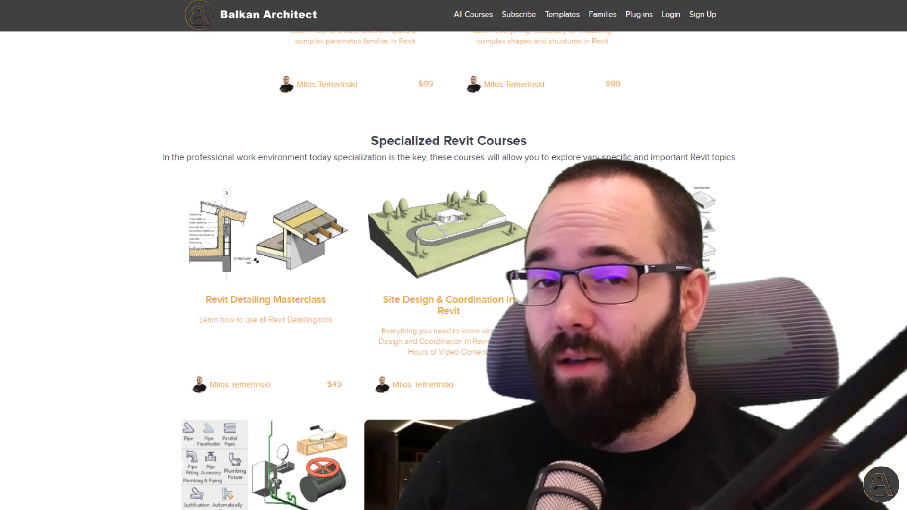
{"action": "scroll", "coordinate": [455, 270], "scroll_direction": "down", "scroll_amount": 3}
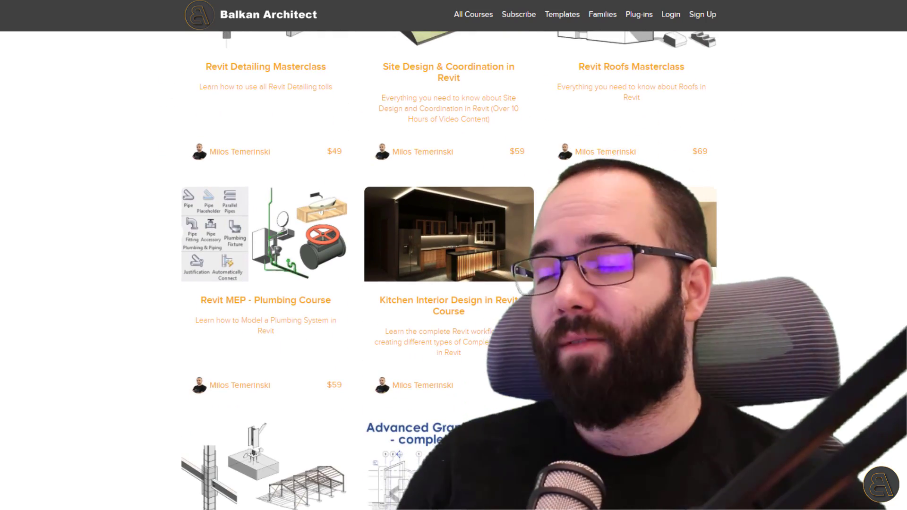
{"action": "scroll", "coordinate": [455, 269], "scroll_direction": "down", "scroll_amount": 1}
{"action": "scroll", "coordinate": [454, 269], "scroll_direction": "down", "scroll_amount": 2}
{"action": "scroll", "coordinate": [454, 269], "scroll_direction": "down", "scroll_amount": 4}
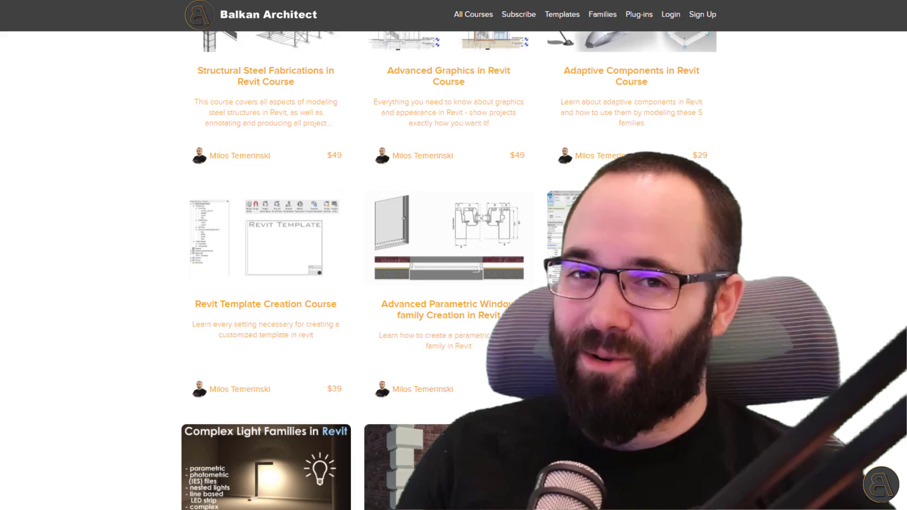
{"action": "scroll", "coordinate": [453, 269], "scroll_direction": "down", "scroll_amount": 2}
{"action": "scroll", "coordinate": [454, 269], "scroll_direction": "down", "scroll_amount": 1}
{"action": "scroll", "coordinate": [453, 270], "scroll_direction": "up", "scroll_amount": 5}
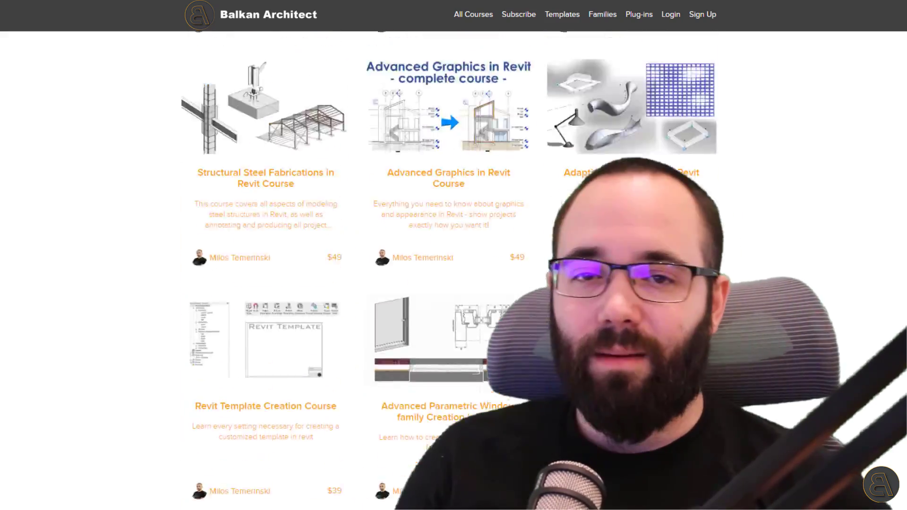
{"action": "scroll", "coordinate": [454, 270], "scroll_direction": "up", "scroll_amount": 3}
{"action": "scroll", "coordinate": [453, 269], "scroll_direction": "up", "scroll_amount": 3}
{"action": "scroll", "coordinate": [454, 270], "scroll_direction": "up", "scroll_amount": 2}
{"action": "scroll", "coordinate": [454, 269], "scroll_direction": "up", "scroll_amount": 5}
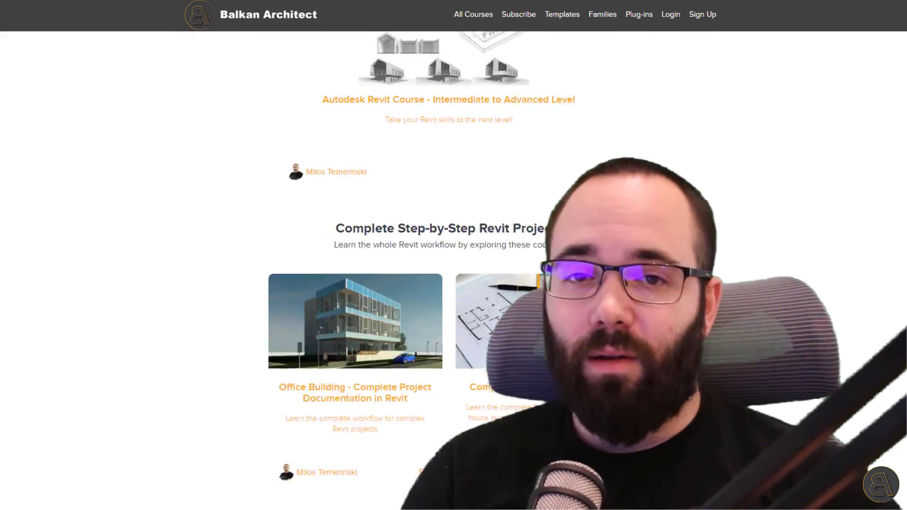
{"action": "scroll", "coordinate": [454, 270], "scroll_direction": "up", "scroll_amount": 3}
{"action": "scroll", "coordinate": [733, 12], "scroll_direction": "up", "scroll_amount": 2}
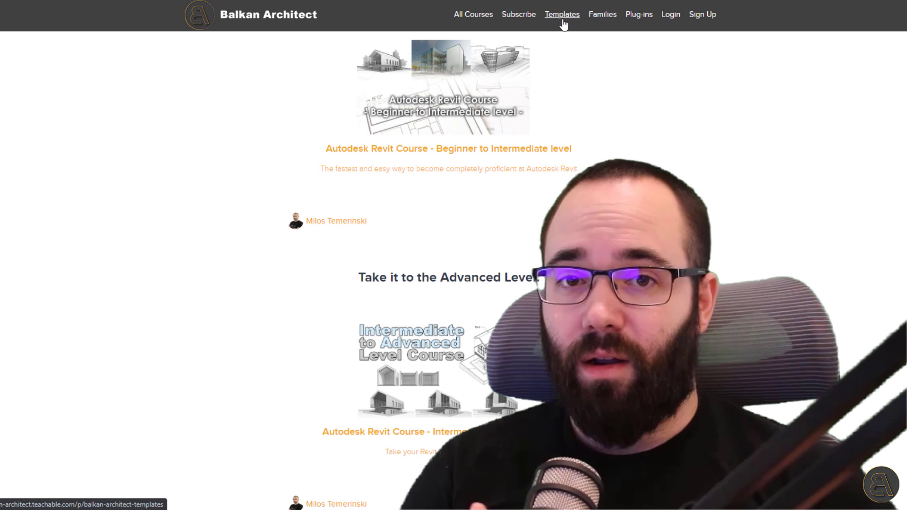
{"action": "scroll", "coordinate": [806, 234], "scroll_direction": "up", "scroll_amount": 5}
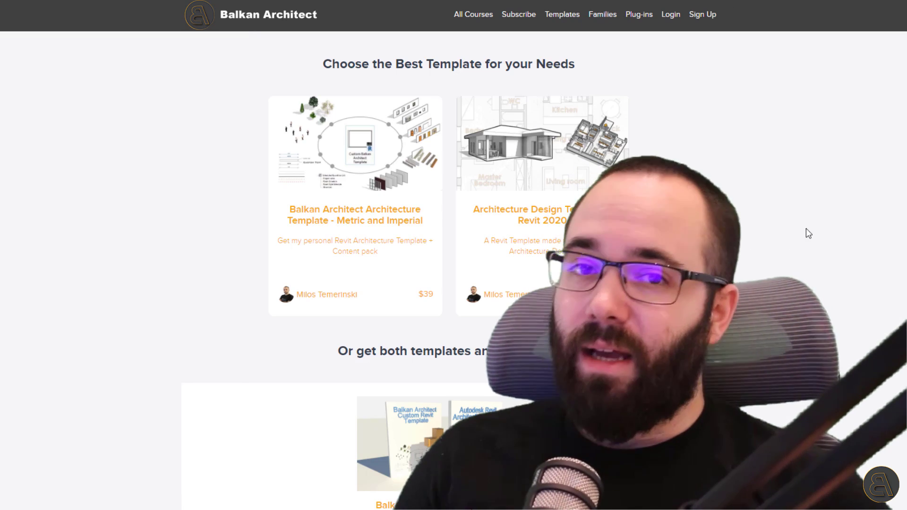
- Visit the Balkan Architect Families page, then the Plug-ins page showing the cabinetry plug-in
{"action": "left_click", "coordinate": [603, 14]}
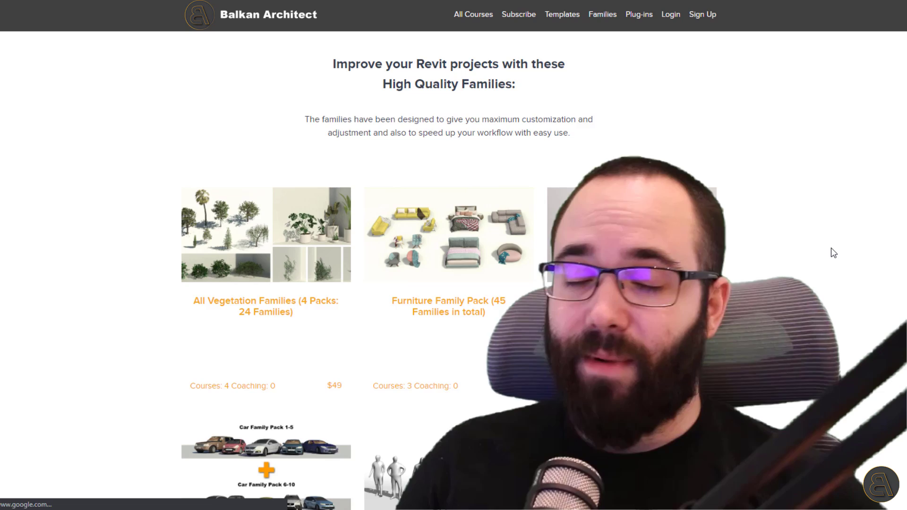
{"action": "scroll", "coordinate": [832, 248], "scroll_direction": "down", "scroll_amount": 3}
{"action": "scroll", "coordinate": [832, 254], "scroll_direction": "down", "scroll_amount": 2}
{"action": "scroll", "coordinate": [830, 253], "scroll_direction": "down", "scroll_amount": 4}
{"action": "scroll", "coordinate": [823, 241], "scroll_direction": "down", "scroll_amount": 1}
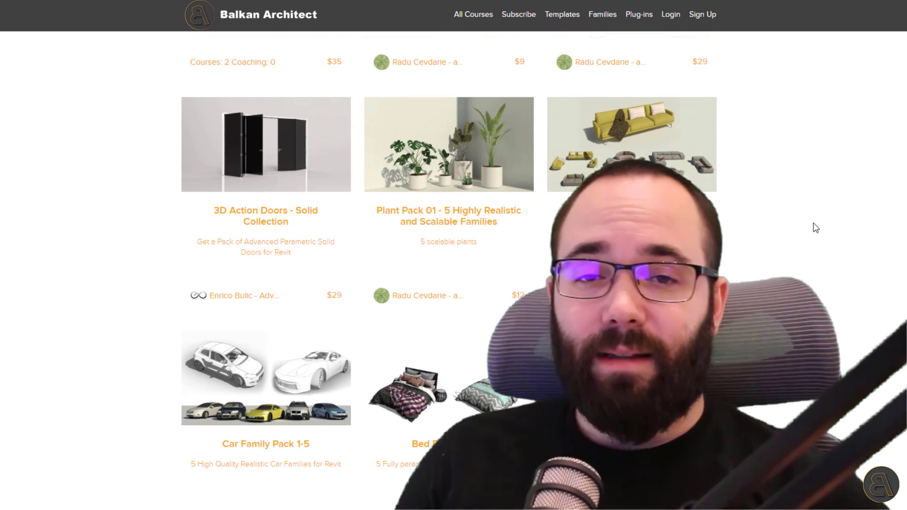
{"action": "left_click", "coordinate": [639, 16]}
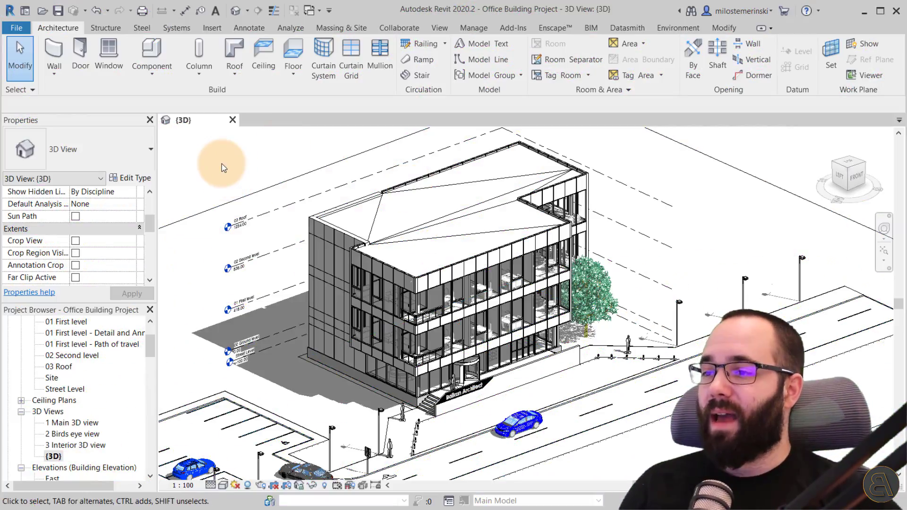
- Orbit the office building in the {3D} view to see it from two new angles
{"action": "mouse_move", "coordinate": [547, 344]}
{"action": "middle_mouse_down", "text": "shift"}
{"action": "mouse_move", "coordinate": [622, 302]}
{"action": "mouse_move", "coordinate": [323, 387]}
{"action": "mouse_move", "coordinate": [346, 408]}
{"action": "mouse_move", "coordinate": [354, 395]}
{"action": "middle_mouse_up", "text": "shift"}
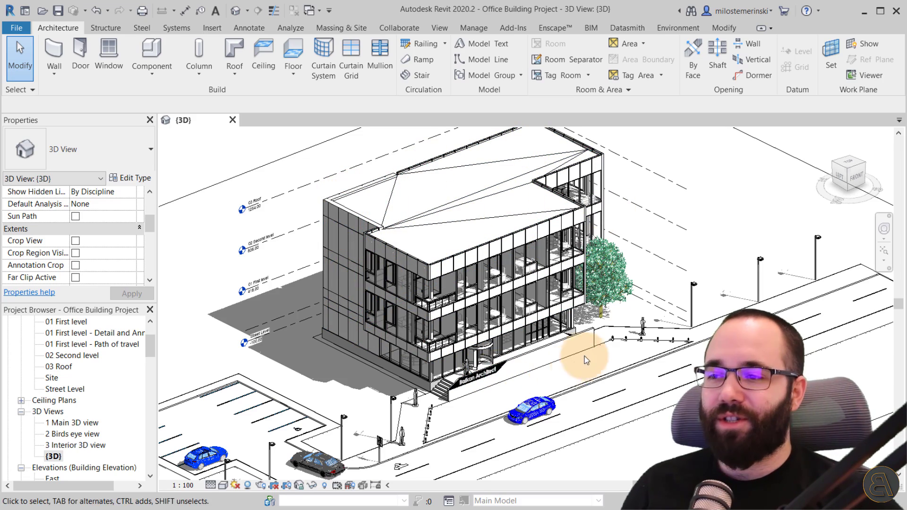
{"action": "mouse_move", "coordinate": [622, 396]}
{"action": "middle_mouse_down", "text": "shift"}
{"action": "mouse_move", "coordinate": [628, 391]}
{"action": "mouse_move", "coordinate": [348, 385]}
{"action": "middle_mouse_up", "text": "shift"}
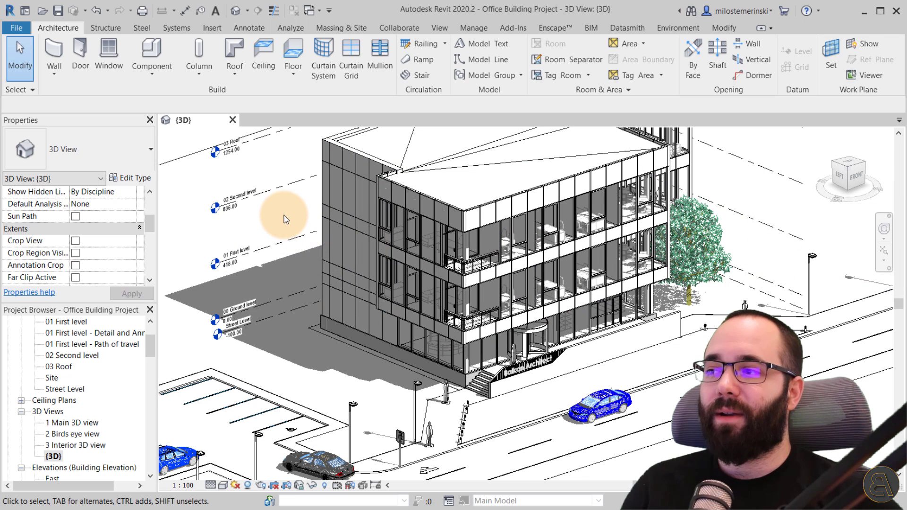
{"action": "scroll", "coordinate": [108, 246], "scroll_direction": "up", "scroll_amount": 5}
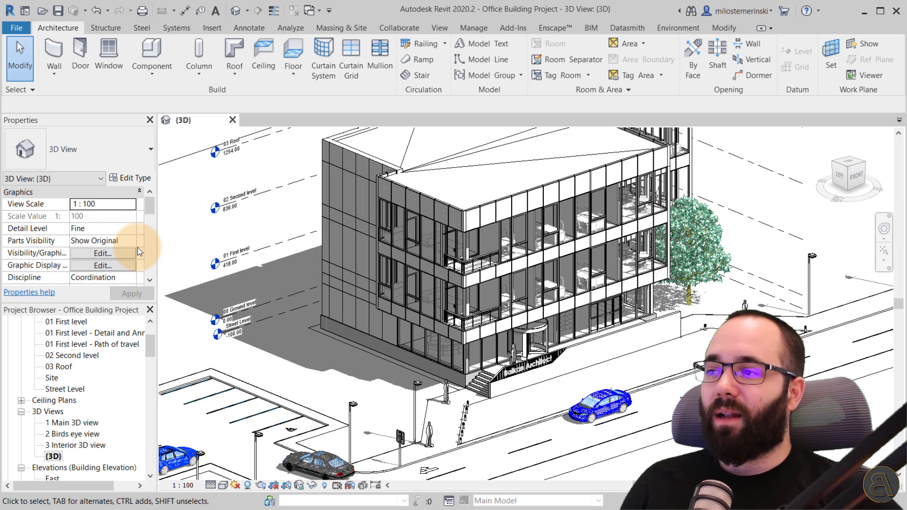
{"action": "scroll", "coordinate": [138, 247], "scroll_direction": "down", "scroll_amount": 1}
{"action": "scroll", "coordinate": [130, 254], "scroll_direction": "down", "scroll_amount": 3}
{"action": "scroll", "coordinate": [122, 253], "scroll_direction": "down", "scroll_amount": 3}
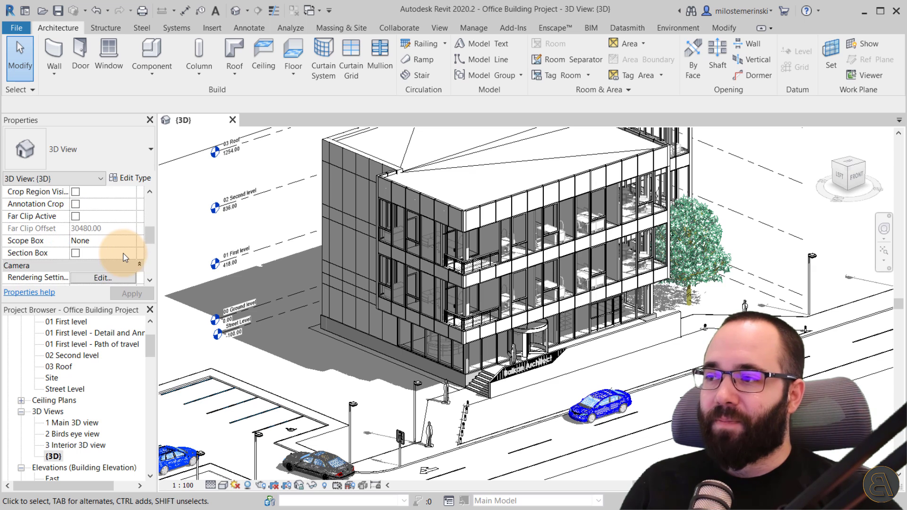
{"action": "scroll", "coordinate": [120, 252], "scroll_direction": "down", "scroll_amount": 2}
{"action": "scroll", "coordinate": [120, 249], "scroll_direction": "down", "scroll_amount": 2}
{"action": "scroll", "coordinate": [119, 248], "scroll_direction": "down", "scroll_amount": 1}
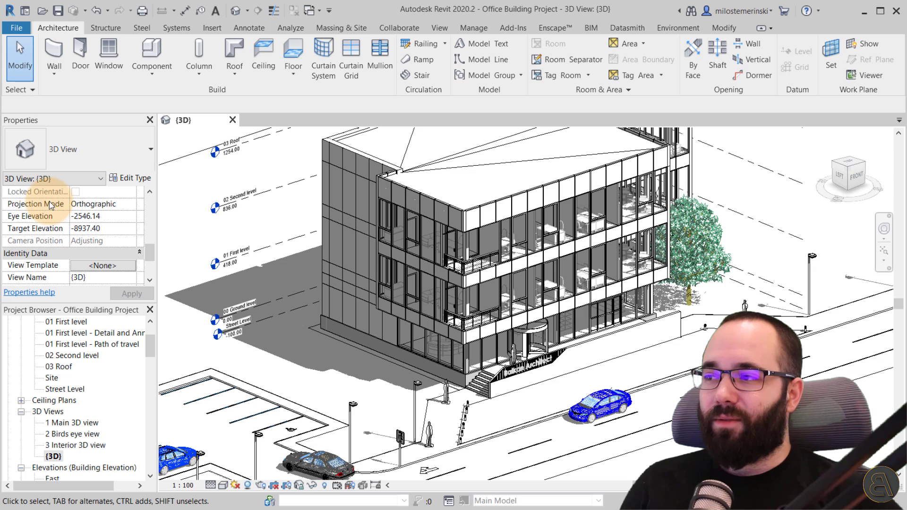
{"action": "left_click", "coordinate": [125, 207]}
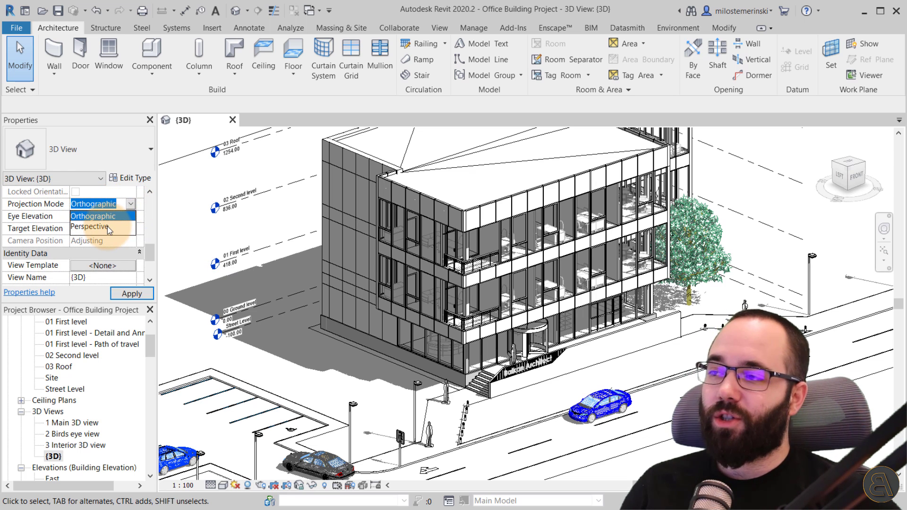
{"action": "left_click", "coordinate": [131, 207]}
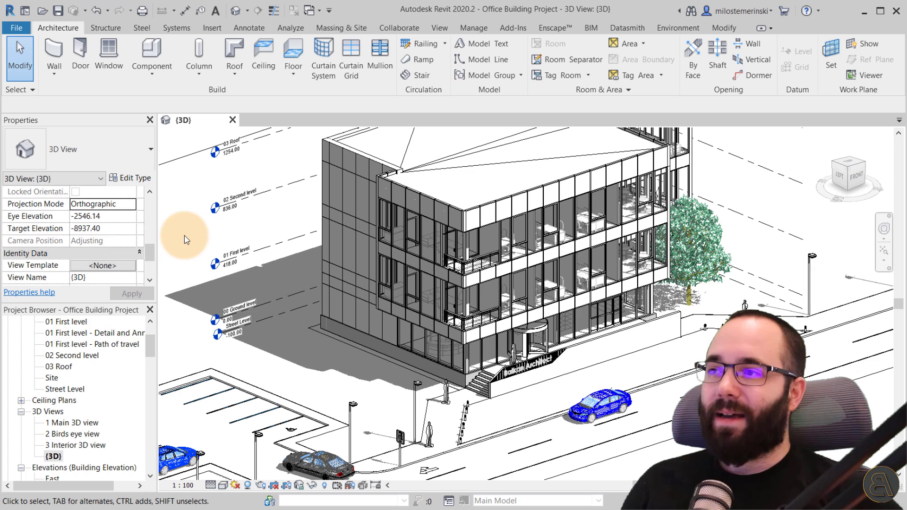
{"action": "scroll", "coordinate": [79, 352], "scroll_direction": "down", "scroll_amount": 2}
{"action": "scroll", "coordinate": [80, 351], "scroll_direction": "down", "scroll_amount": 1}
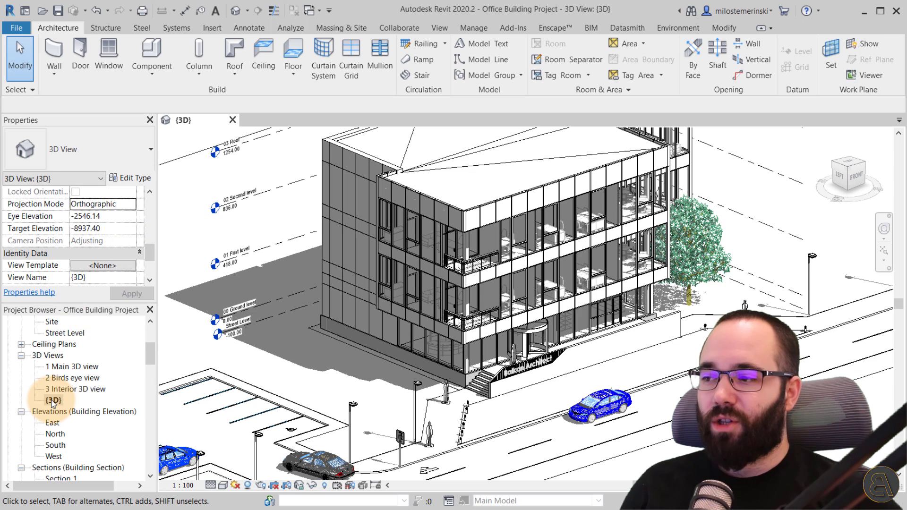
{"action": "scroll", "coordinate": [52, 404], "scroll_direction": "up", "scroll_amount": 3}
{"action": "scroll", "coordinate": [85, 400], "scroll_direction": "up", "scroll_amount": 2}
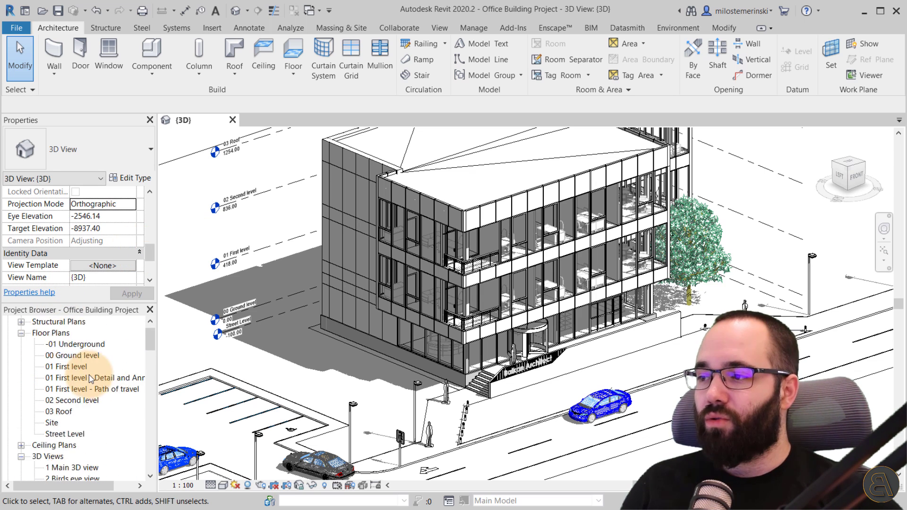
{"action": "scroll", "coordinate": [129, 400], "scroll_direction": "up", "scroll_amount": 1}
- On 01 First level, place a perspective camera southwest of the building, aimed across it
{"action": "double_click", "coordinate": [67, 378]}
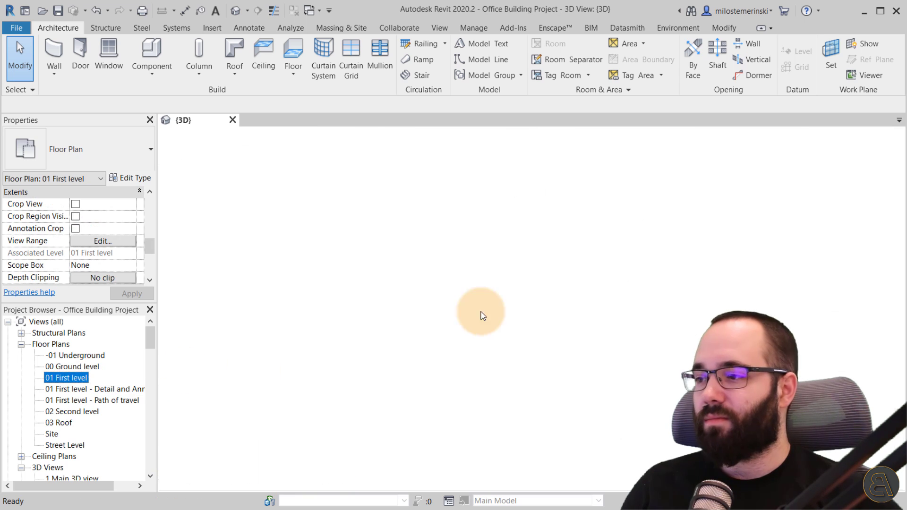
{"action": "scroll", "coordinate": [425, 410], "scroll_direction": "down", "scroll_amount": 2}
{"action": "mouse_move", "coordinate": [425, 410]}
{"action": "middle_mouse_down"}
{"action": "mouse_move", "coordinate": [466, 290]}
{"action": "mouse_move", "coordinate": [427, 306]}
{"action": "middle_mouse_up"}
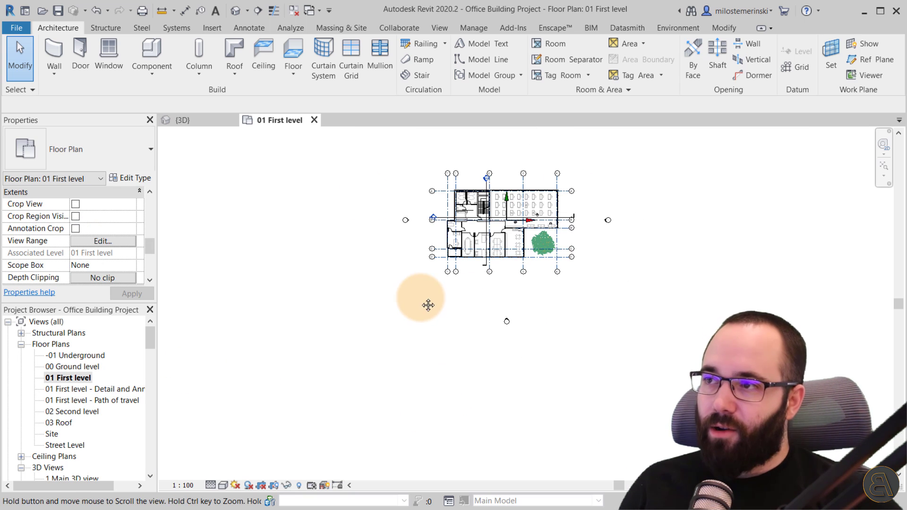
{"action": "left_click", "coordinate": [248, 14]}
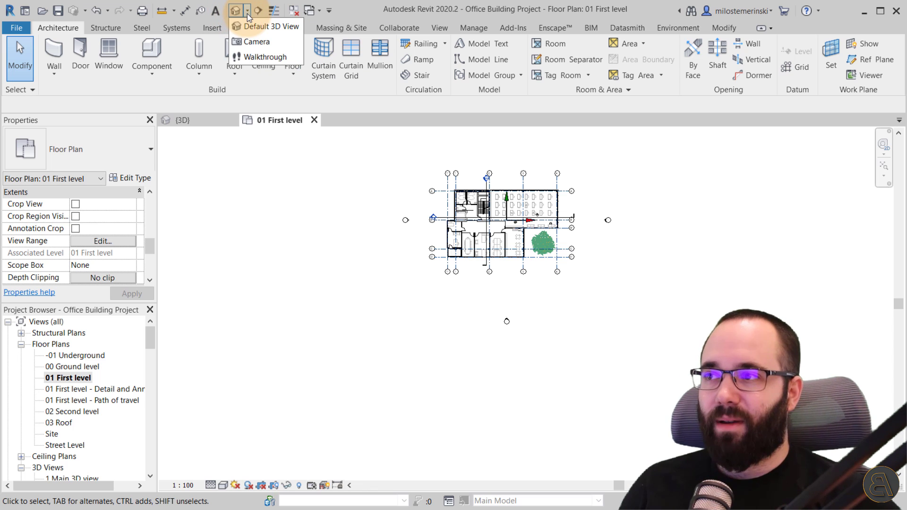
{"action": "left_click", "coordinate": [257, 42]}
{"action": "left_click", "coordinate": [355, 348]}
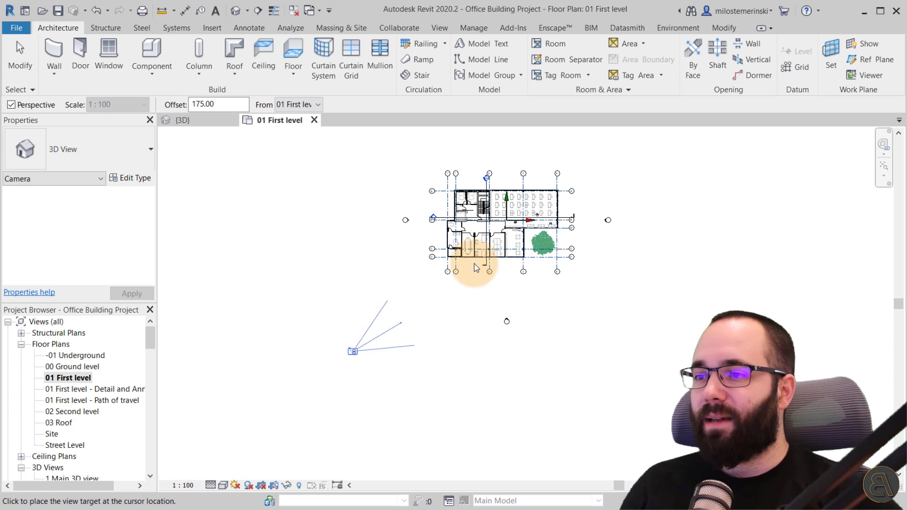
{"action": "left_click", "coordinate": [584, 140]}
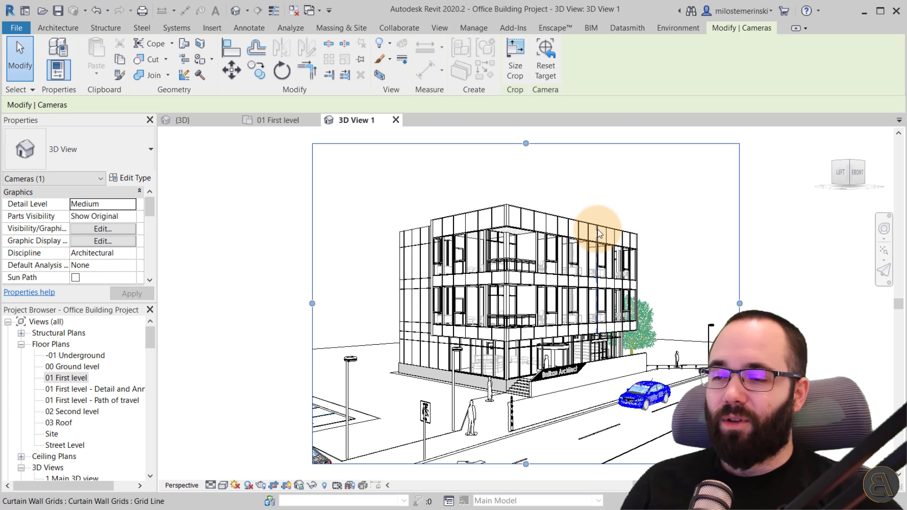
- Recentre the new camera view on the building and select its crop boundary
{"action": "middle_click_drag", "start_coordinate": [589, 224], "coordinate": [537, 227]}
{"action": "left_click", "coordinate": [544, 189]}
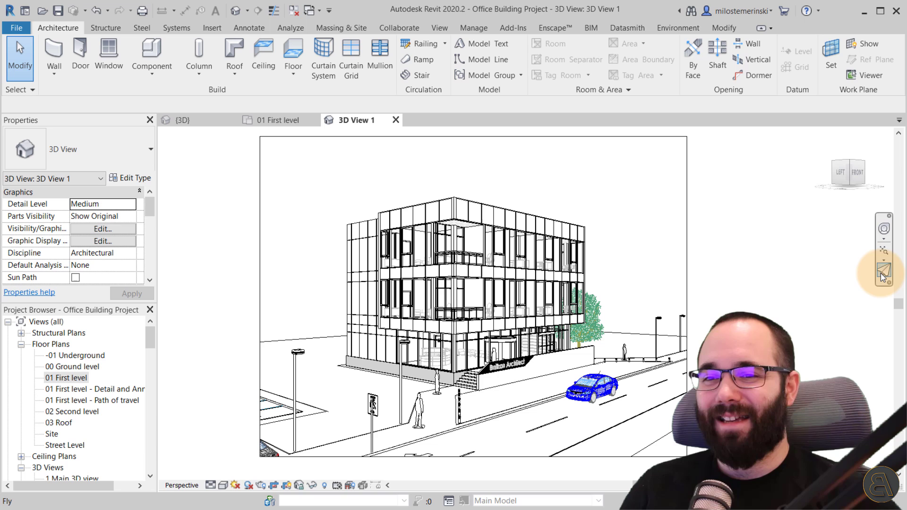
{"action": "left_click", "coordinate": [688, 280]}
- Widen the camera crop frame on all sides to show more street and the parked car
{"action": "left_click_drag", "start_coordinate": [687, 297], "coordinate": [789, 298]}
{"action": "left_click_drag", "start_coordinate": [259, 297], "coordinate": [178, 297]}
{"action": "middle_click_drag", "start_coordinate": [279, 219], "coordinate": [306, 273]}
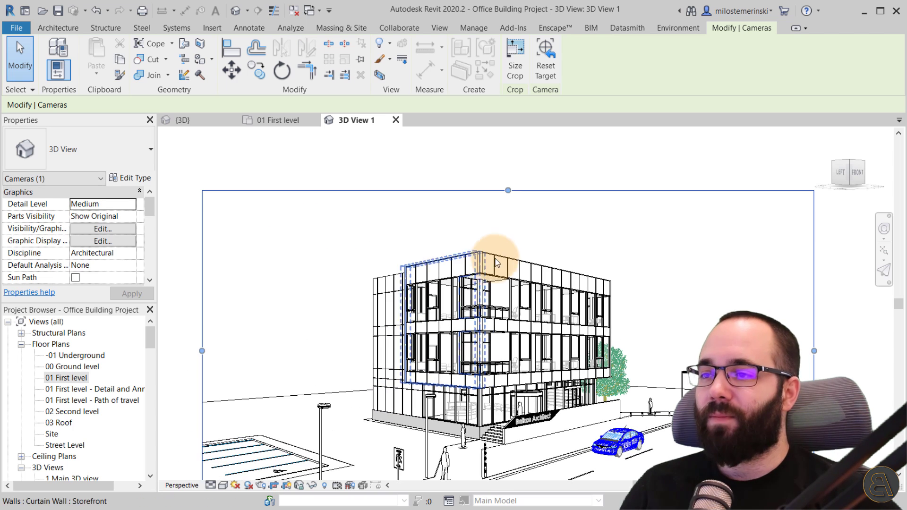
{"action": "left_click_drag", "start_coordinate": [508, 191], "coordinate": [510, 142]}
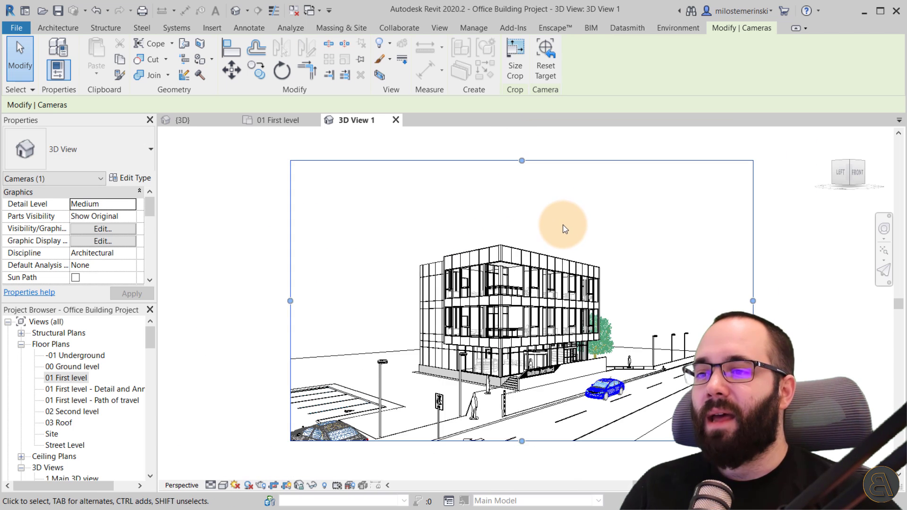
{"action": "left_click_drag", "start_coordinate": [504, 394], "coordinate": [499, 454]}
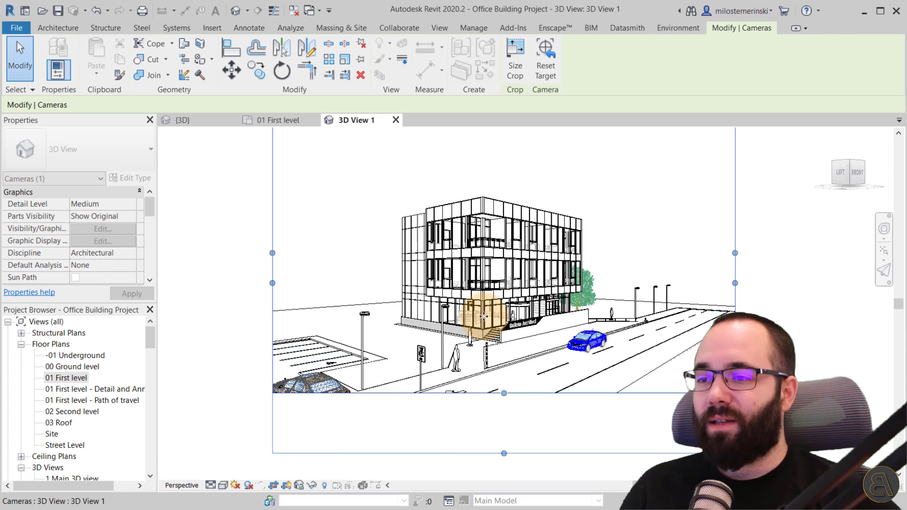
{"action": "mouse_move", "coordinate": [496, 182]}
{"action": "middle_mouse_down"}
{"action": "mouse_move", "coordinate": [497, 233]}
{"action": "mouse_move", "coordinate": [525, 211]}
{"action": "mouse_move", "coordinate": [456, 274]}
{"action": "middle_mouse_up"}
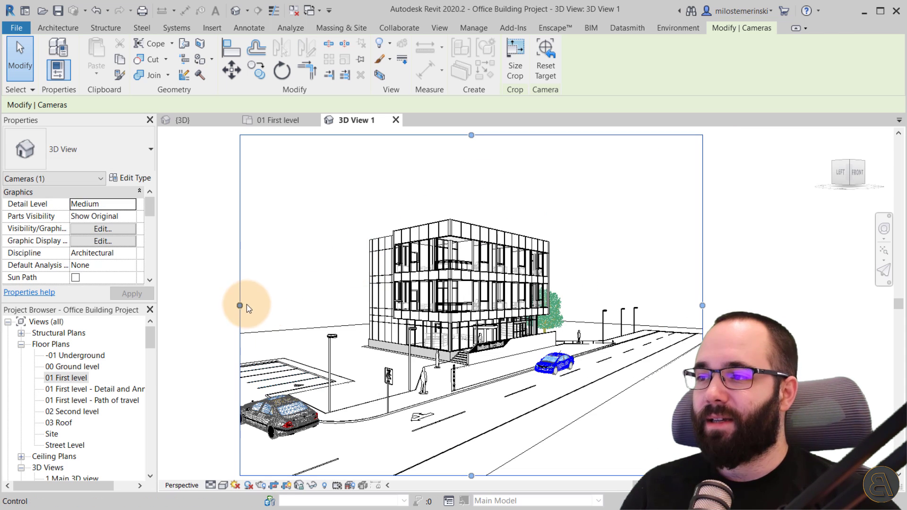
{"action": "left_click_drag", "start_coordinate": [240, 305], "coordinate": [192, 306]}
{"action": "left_click_drag", "start_coordinate": [702, 305], "coordinate": [767, 305]}
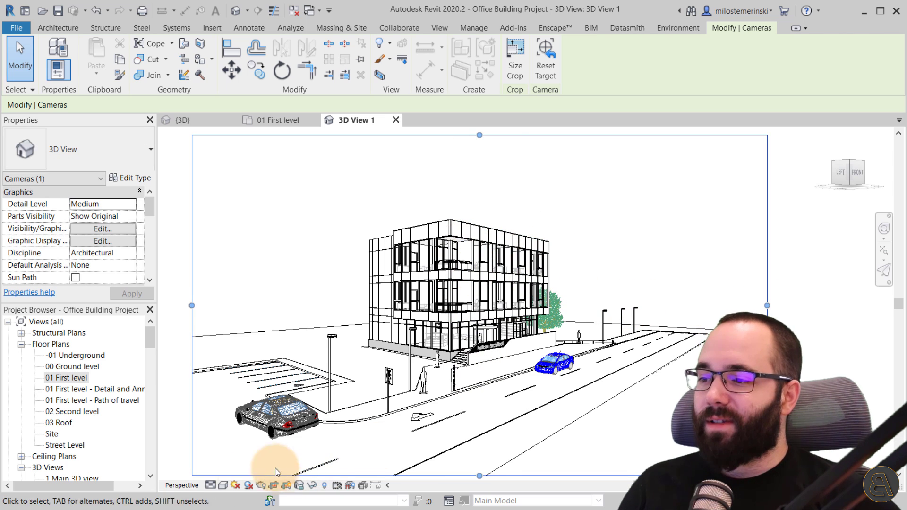
- Preview Realistic and Consistent Colors visual styles, then settle on Hidden Line
{"action": "left_click", "coordinate": [222, 485]}
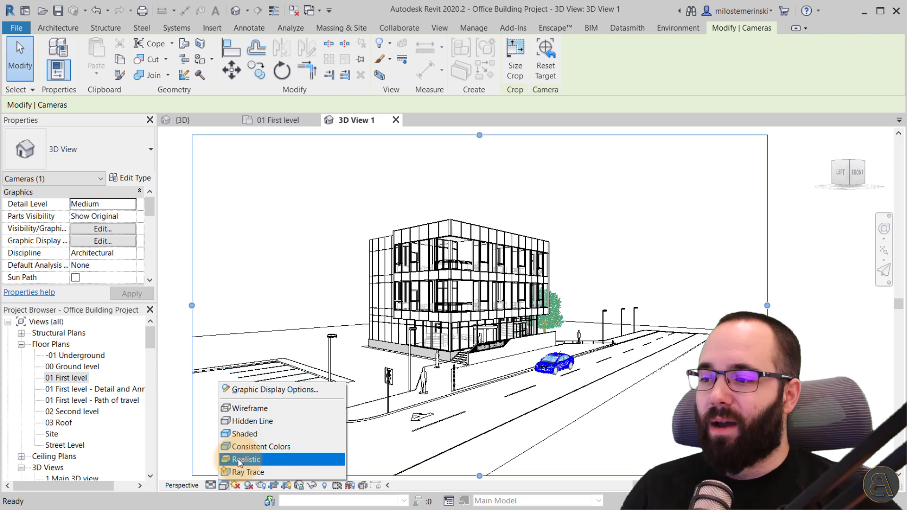
{"action": "left_click", "coordinate": [239, 460]}
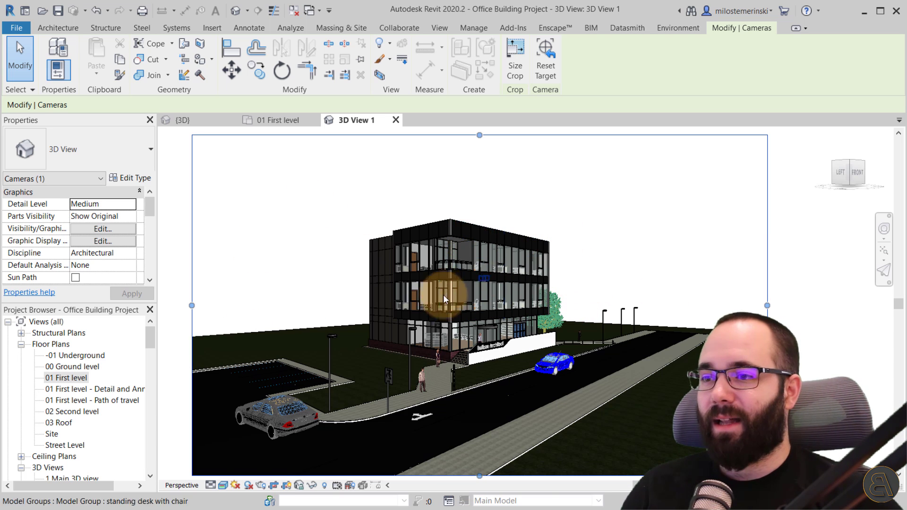
{"action": "left_click", "coordinate": [217, 481]}
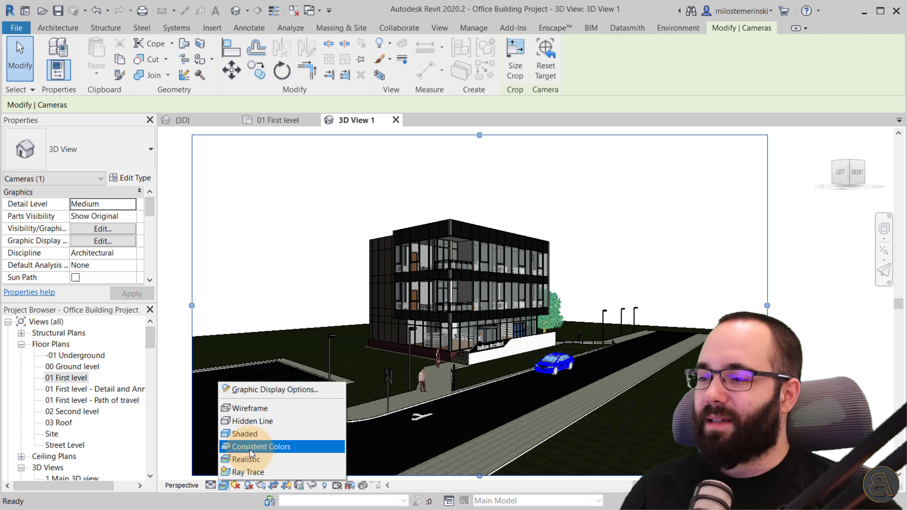
{"action": "left_click", "coordinate": [247, 436]}
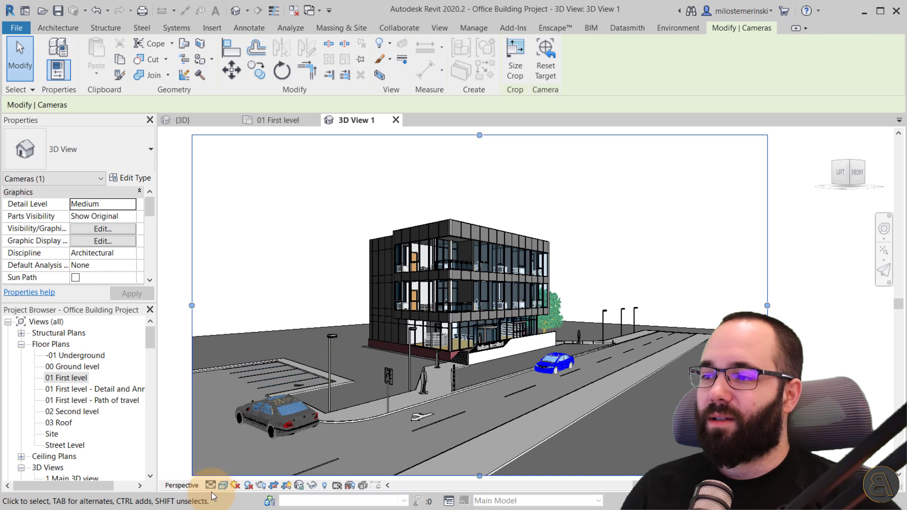
{"action": "left_click", "coordinate": [224, 486]}
{"action": "left_click", "coordinate": [240, 424]}
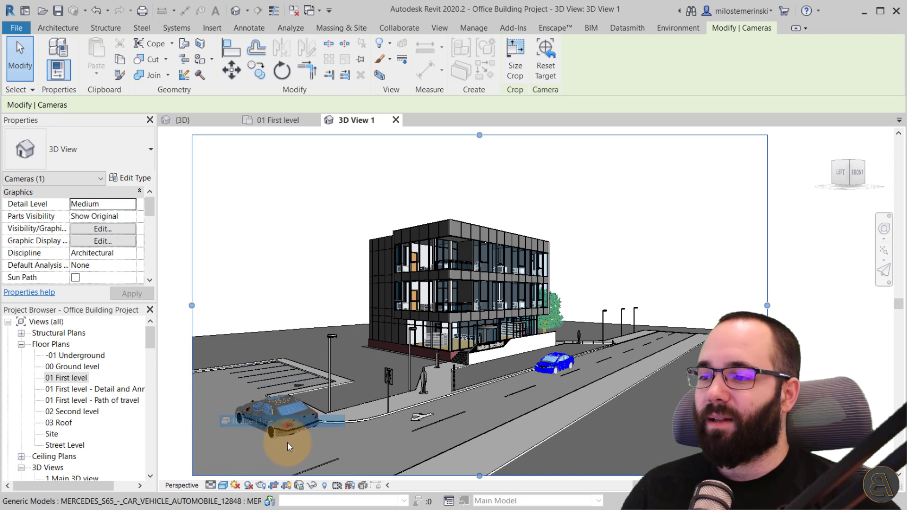
- Turn on shadows, then fly the camera in toward the glass facade and entrance
{"action": "left_click", "coordinate": [236, 486]}
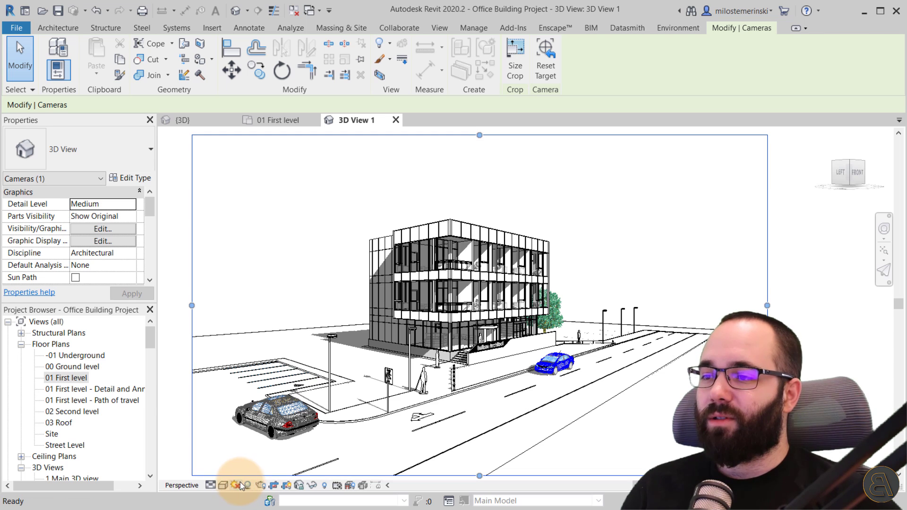
{"action": "left_click", "coordinate": [304, 282]}
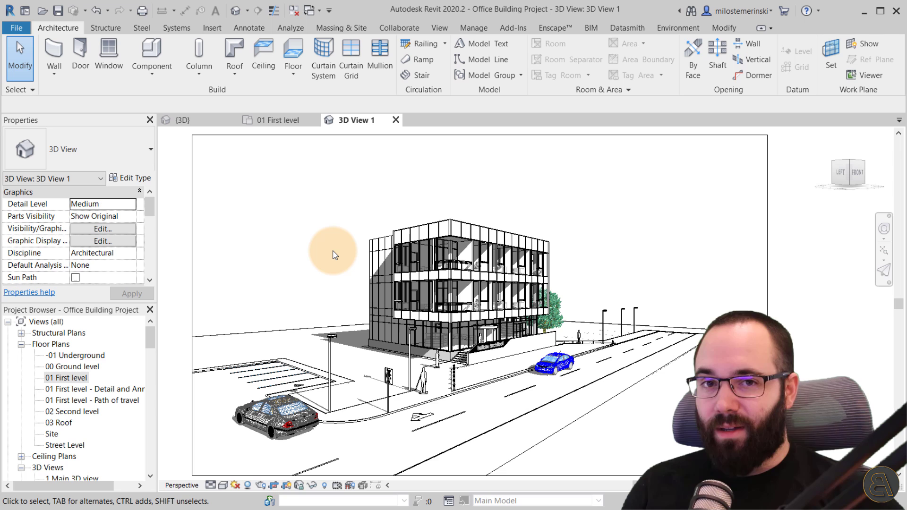
{"action": "left_click", "coordinate": [885, 272]}
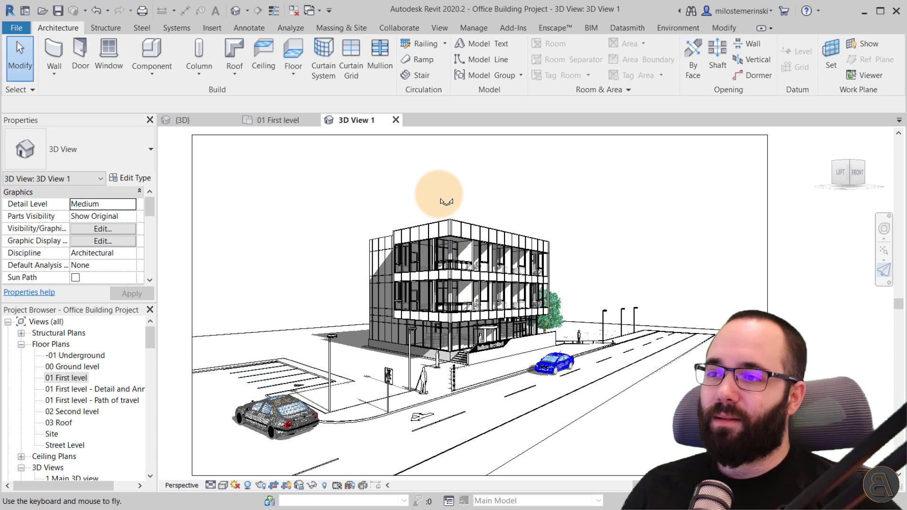
{"action": "mouse_move", "coordinate": [450, 202]}
{"action": "left_mouse_down"}
{"action": "mouse_move", "coordinate": [358, 320]}
{"action": "mouse_move", "coordinate": [544, 253]}
{"action": "left_mouse_up"}
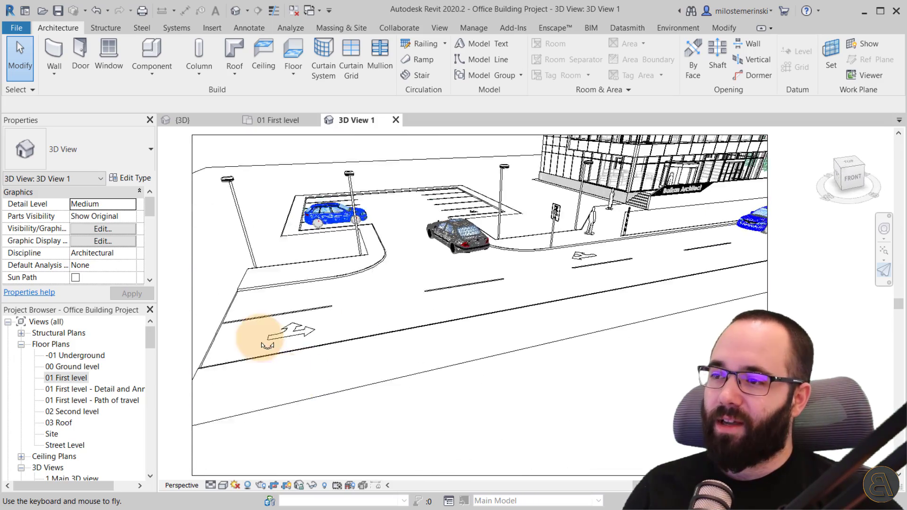
{"action": "mouse_move", "coordinate": [545, 253]}
{"action": "left_mouse_down"}
{"action": "mouse_move", "coordinate": [410, 293]}
{"action": "mouse_move", "coordinate": [465, 274]}
{"action": "mouse_move", "coordinate": [517, 142]}
{"action": "mouse_move", "coordinate": [628, 283]}
{"action": "mouse_move", "coordinate": [293, 278]}
{"action": "mouse_move", "coordinate": [891, 263]}
{"action": "mouse_move", "coordinate": [273, 303]}
{"action": "mouse_move", "coordinate": [454, 289]}
{"action": "left_mouse_up"}
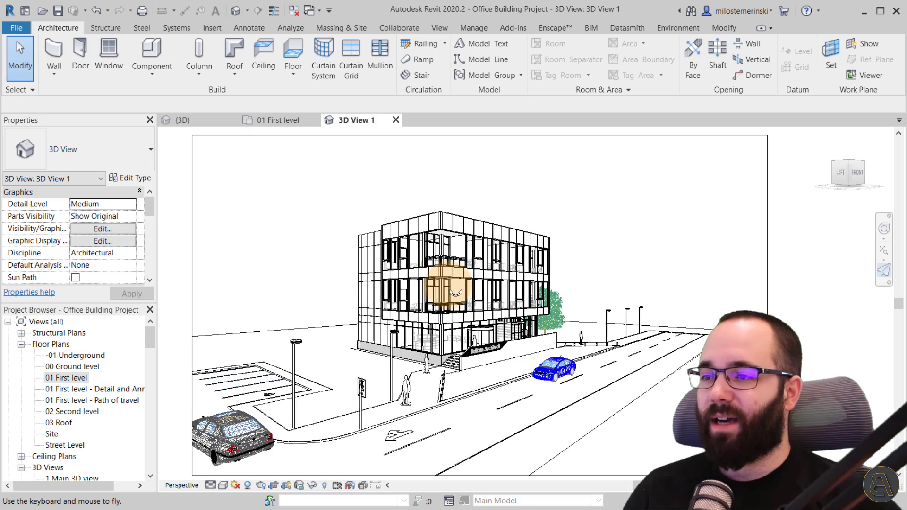
{"action": "key", "text": "a"}
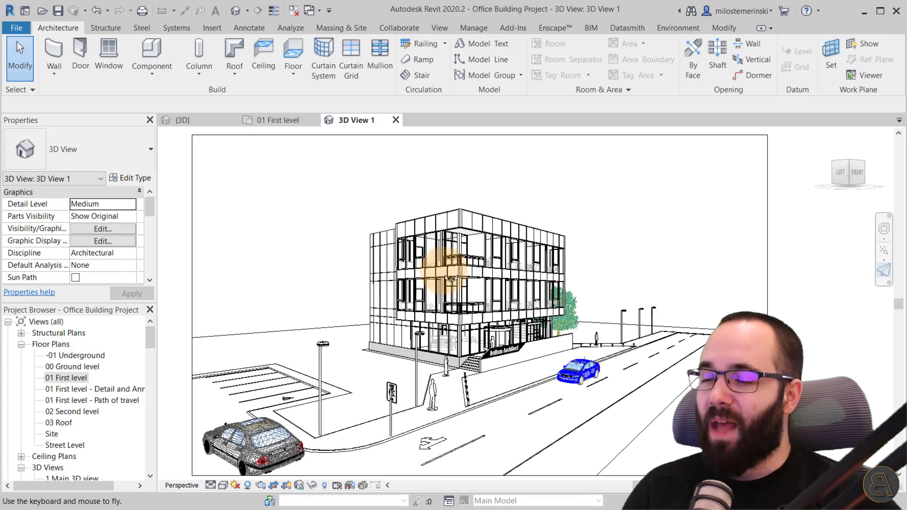
{"action": "mouse_move", "coordinate": [491, 276]}
{"action": "left_mouse_down"}
{"action": "mouse_move", "coordinate": [468, 286]}
{"action": "mouse_move", "coordinate": [374, 278]}
{"action": "mouse_move", "coordinate": [384, 280]}
{"action": "left_mouse_up"}
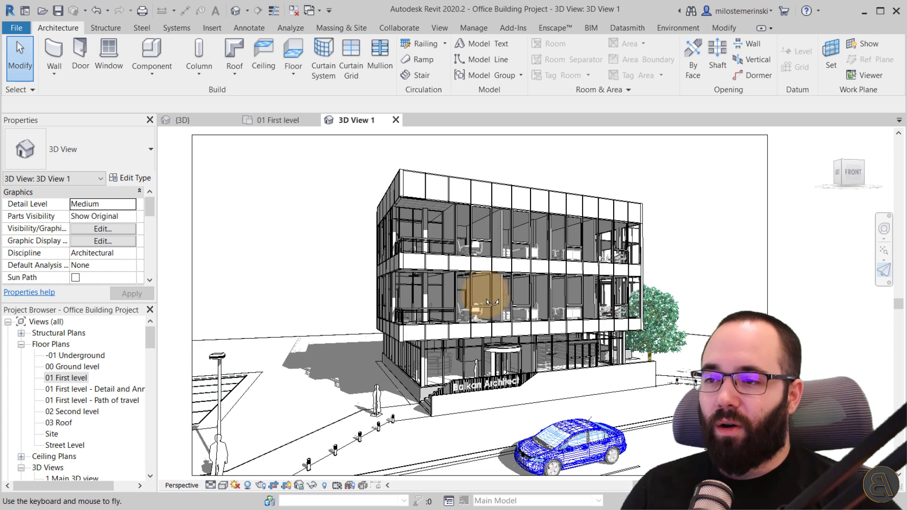
{"action": "left_click_drag", "start_coordinate": [476, 291], "coordinate": [494, 292]}
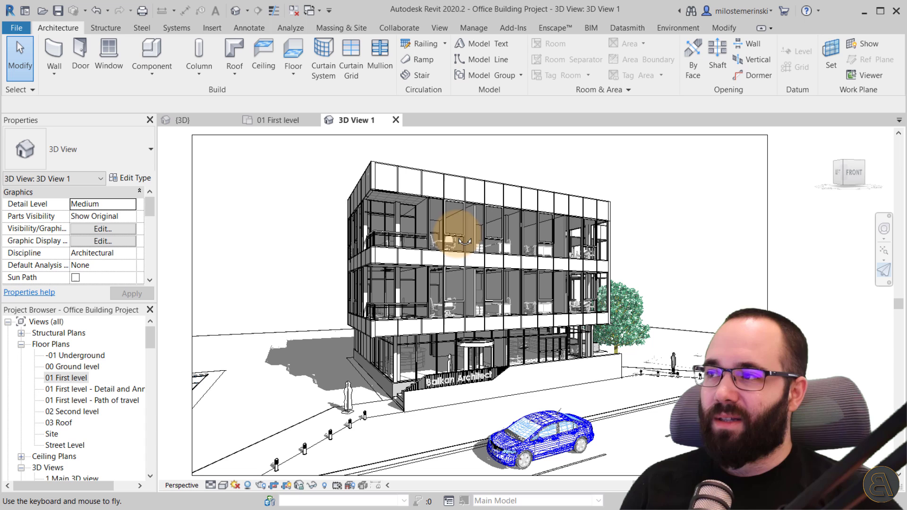
- In Options > SteeringWheels, raise the Walk tool speed factor from 3 to 7.6
{"action": "left_click", "coordinate": [25, 32]}
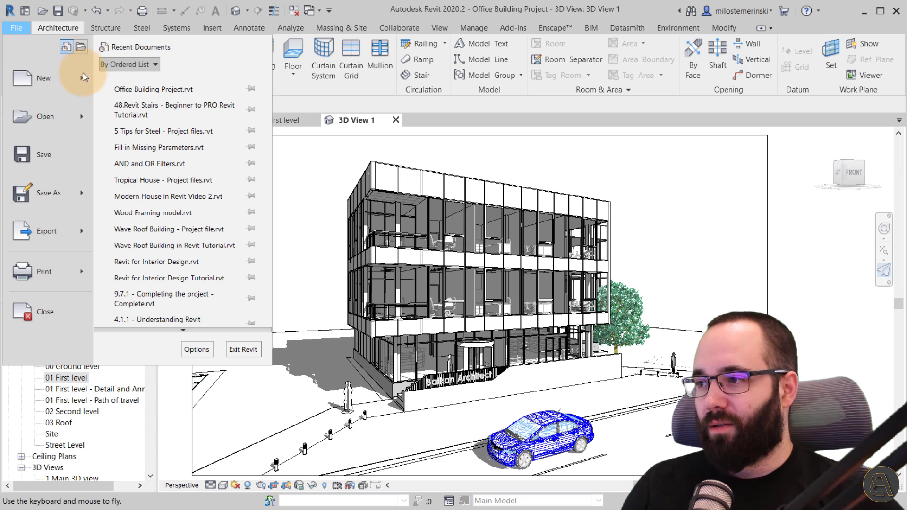
{"action": "left_click", "coordinate": [190, 349]}
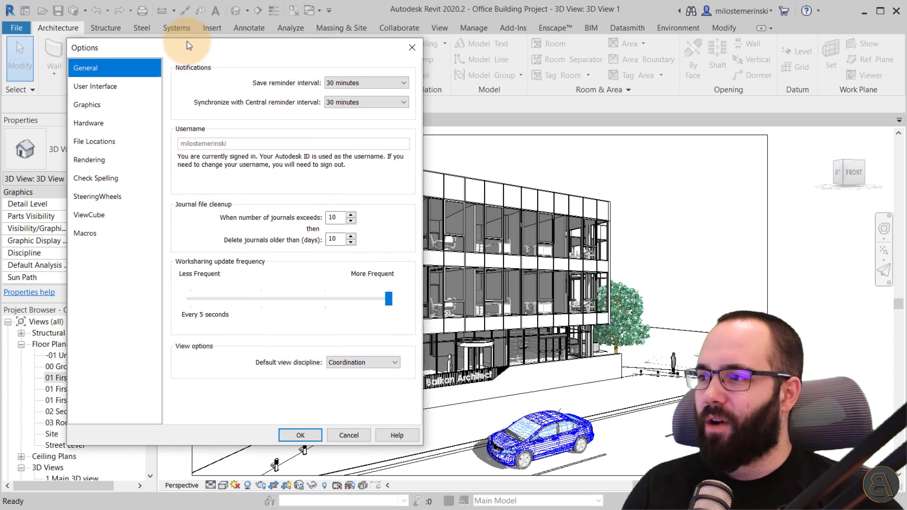
{"action": "left_click_drag", "start_coordinate": [764, 20], "coordinate": [182, 42]}
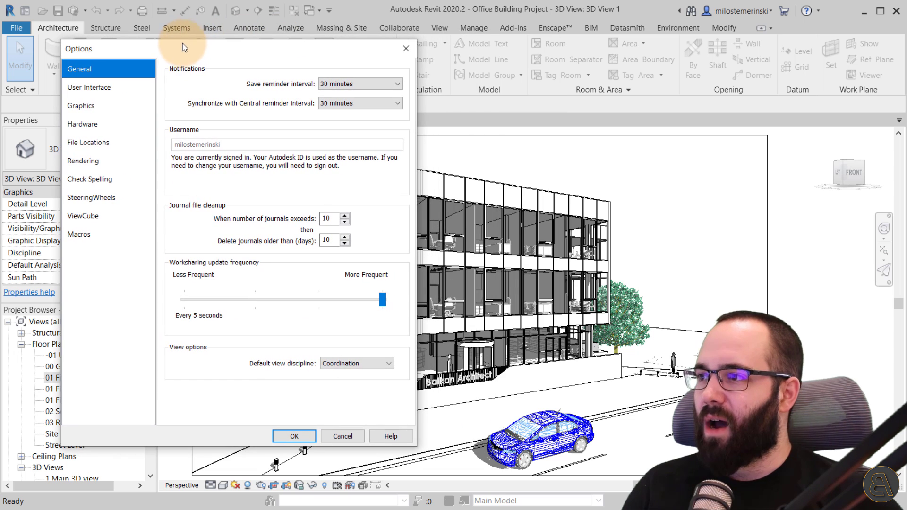
{"action": "left_click", "coordinate": [92, 198]}
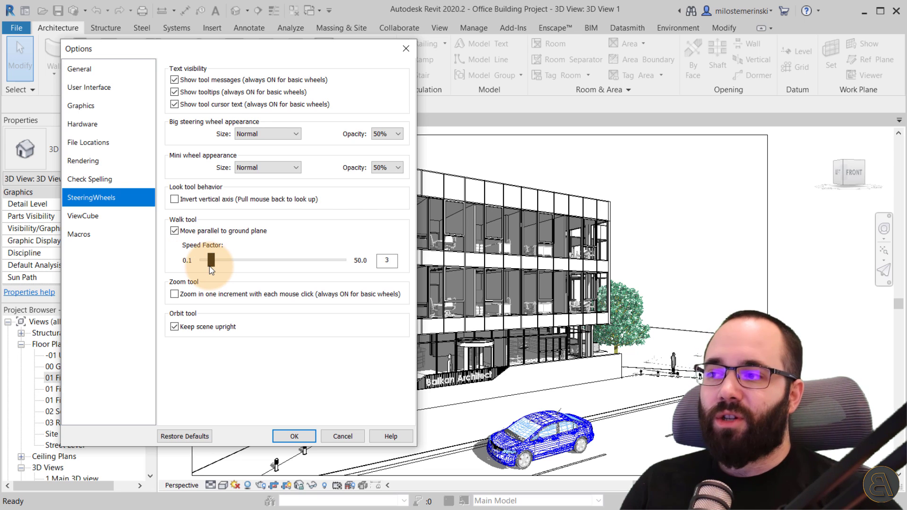
{"action": "left_click_drag", "start_coordinate": [211, 266], "coordinate": [220, 267]}
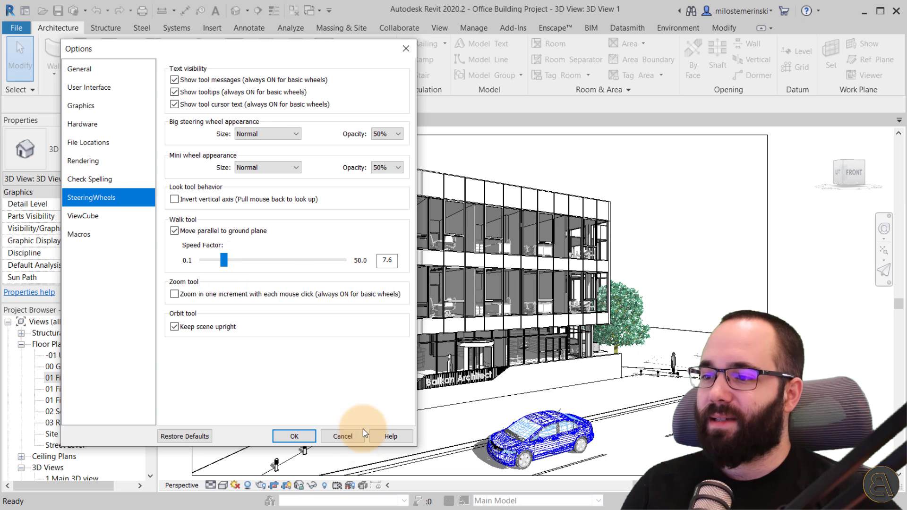
{"action": "left_click", "coordinate": [294, 437]}
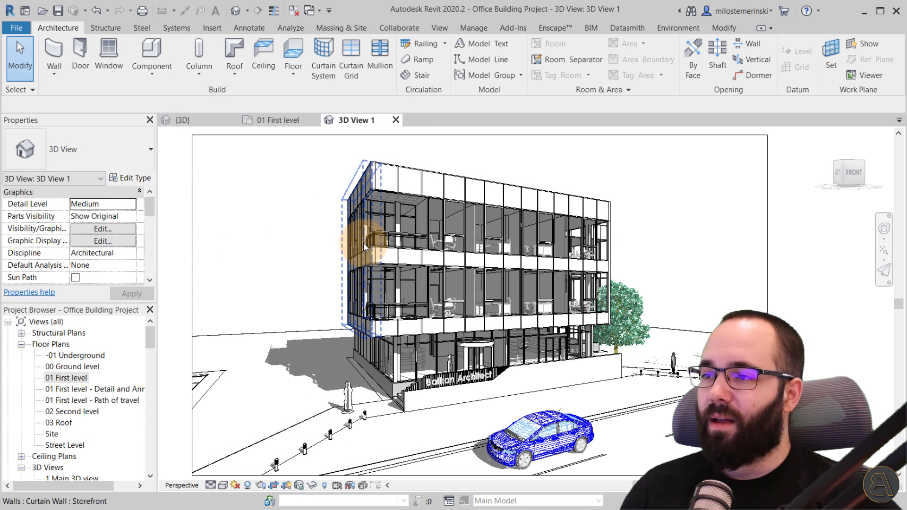
- Fly the camera toward the facade beside the tree and through it into the classroom
{"action": "left_click", "coordinate": [884, 270]}
{"action": "key", "text": "w"}
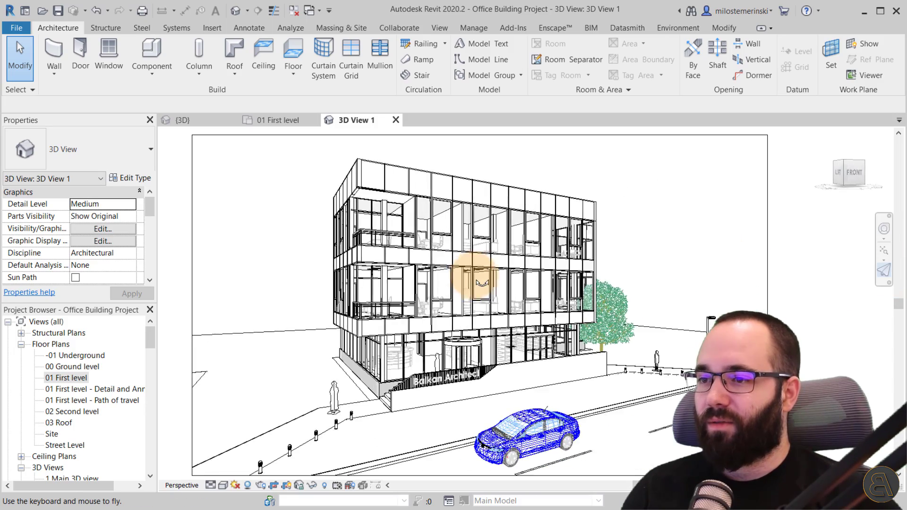
{"action": "mouse_move", "coordinate": [437, 266]}
{"action": "left_mouse_down"}
{"action": "mouse_move", "coordinate": [359, 281]}
{"action": "mouse_move", "coordinate": [187, 281]}
{"action": "mouse_move", "coordinate": [616, 280]}
{"action": "mouse_move", "coordinate": [426, 281]}
{"action": "left_mouse_up"}
{"action": "key", "text": "s"}
{"action": "key", "text": "w"}
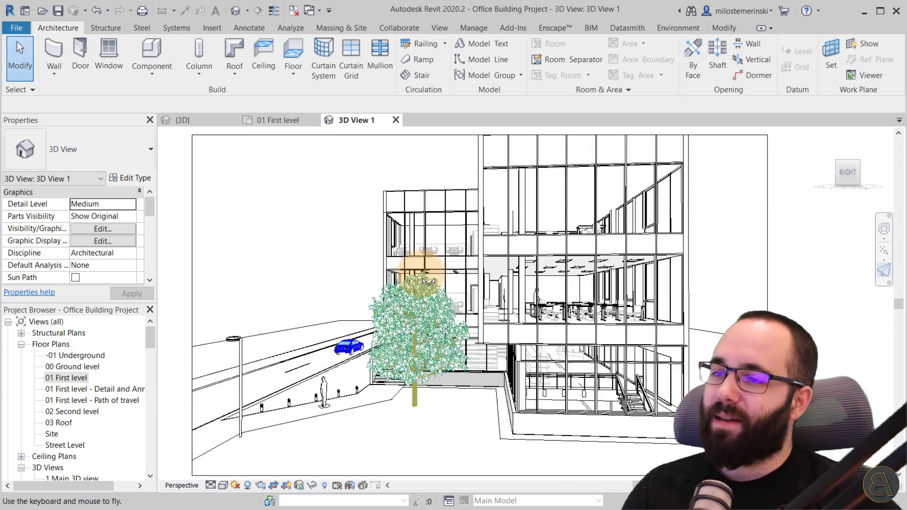
{"action": "key", "text": "w"}
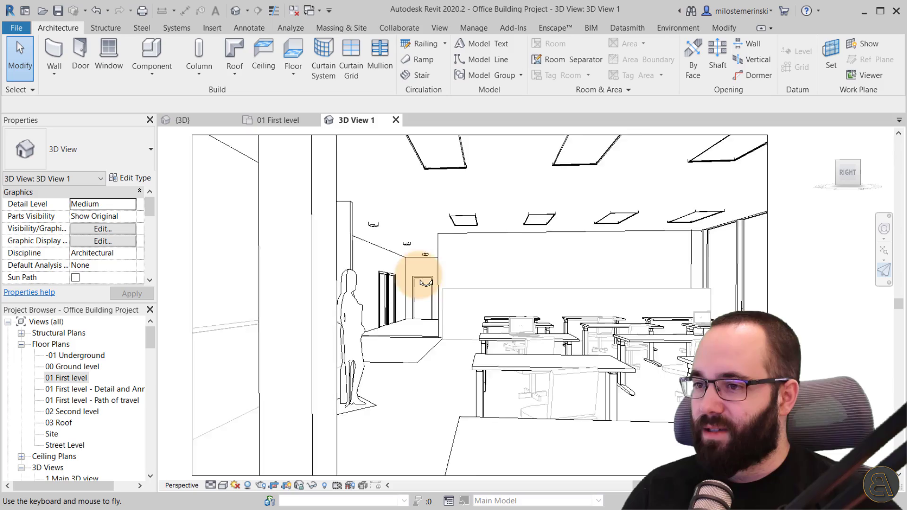
- Look around the classroom desks, then pull back out to a full view of the glass building
{"action": "mouse_move", "coordinate": [426, 282]}
{"action": "left_mouse_down"}
{"action": "mouse_move", "coordinate": [871, 287]}
{"action": "mouse_move", "coordinate": [631, 274]}
{"action": "left_mouse_up"}
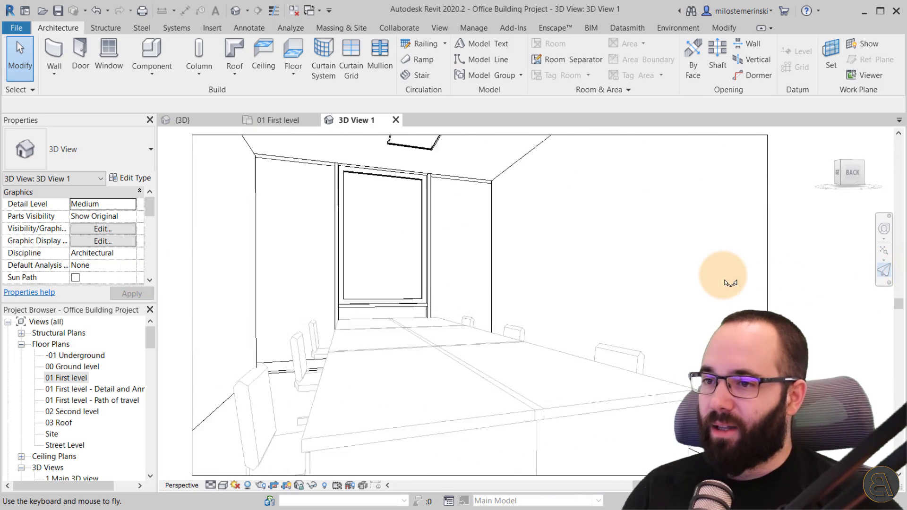
{"action": "left_click_drag", "start_coordinate": [508, 259], "coordinate": [640, 291]}
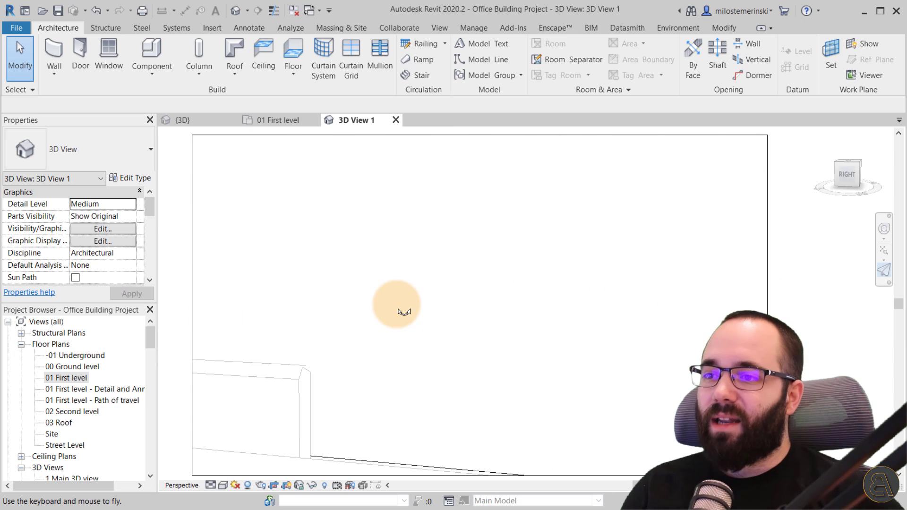
{"action": "left_click_drag", "start_coordinate": [365, 339], "coordinate": [282, 309]}
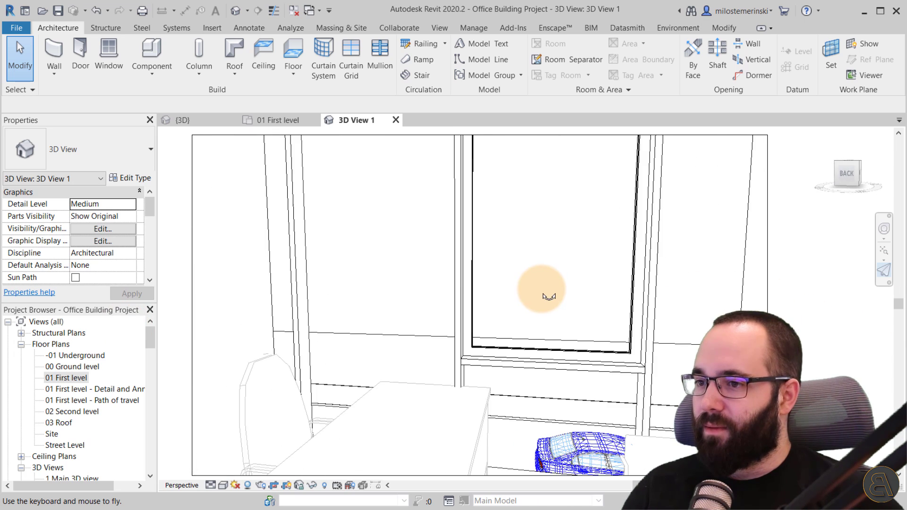
{"action": "key", "text": "w"}
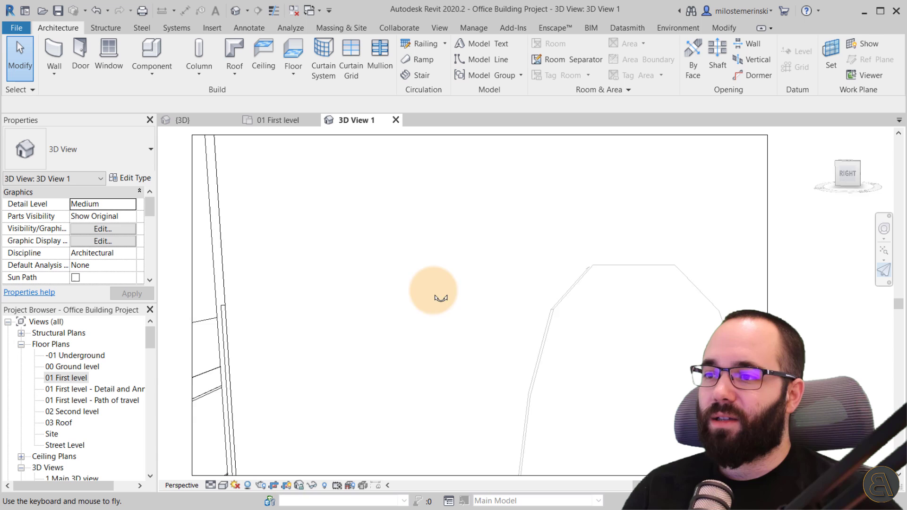
{"action": "mouse_move", "coordinate": [441, 298]}
{"action": "left_mouse_down"}
{"action": "mouse_move", "coordinate": [543, 288]}
{"action": "mouse_move", "coordinate": [531, 290]}
{"action": "mouse_move", "coordinate": [865, 300]}
{"action": "mouse_move", "coordinate": [239, 283]}
{"action": "mouse_move", "coordinate": [375, 291]}
{"action": "mouse_move", "coordinate": [418, 251]}
{"action": "mouse_move", "coordinate": [709, 248]}
{"action": "mouse_move", "coordinate": [745, 306]}
{"action": "mouse_move", "coordinate": [631, 298]}
{"action": "mouse_move", "coordinate": [834, 283]}
{"action": "mouse_move", "coordinate": [364, 284]}
{"action": "mouse_move", "coordinate": [217, 274]}
{"action": "mouse_move", "coordinate": [307, 299]}
{"action": "mouse_move", "coordinate": [517, 401]}
{"action": "mouse_move", "coordinate": [492, 361]}
{"action": "mouse_move", "coordinate": [506, 361]}
{"action": "mouse_move", "coordinate": [454, 330]}
{"action": "mouse_move", "coordinate": [445, 345]}
{"action": "mouse_move", "coordinate": [496, 324]}
{"action": "mouse_move", "coordinate": [532, 352]}
{"action": "mouse_move", "coordinate": [522, 360]}
{"action": "mouse_move", "coordinate": [493, 320]}
{"action": "mouse_move", "coordinate": [556, 351]}
{"action": "left_mouse_up"}
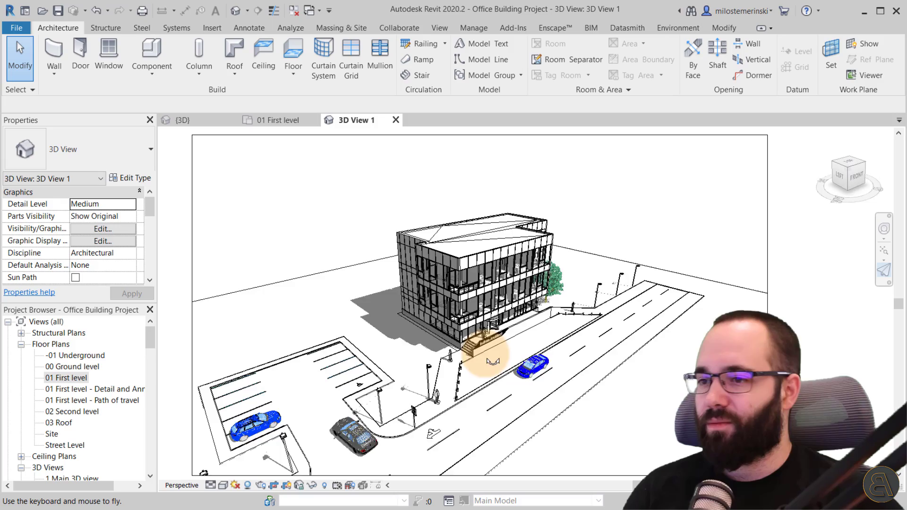
{"action": "mouse_move", "coordinate": [503, 362]}
{"action": "left_mouse_down"}
{"action": "mouse_move", "coordinate": [541, 367]}
{"action": "mouse_move", "coordinate": [520, 308]}
{"action": "mouse_move", "coordinate": [526, 284]}
{"action": "mouse_move", "coordinate": [509, 315]}
{"action": "mouse_move", "coordinate": [506, 294]}
{"action": "mouse_move", "coordinate": [522, 298]}
{"action": "mouse_move", "coordinate": [477, 311]}
{"action": "mouse_move", "coordinate": [391, 307]}
{"action": "mouse_move", "coordinate": [449, 299]}
{"action": "mouse_move", "coordinate": [465, 314]}
{"action": "mouse_move", "coordinate": [565, 343]}
{"action": "left_mouse_up"}
{"action": "key", "text": "s"}
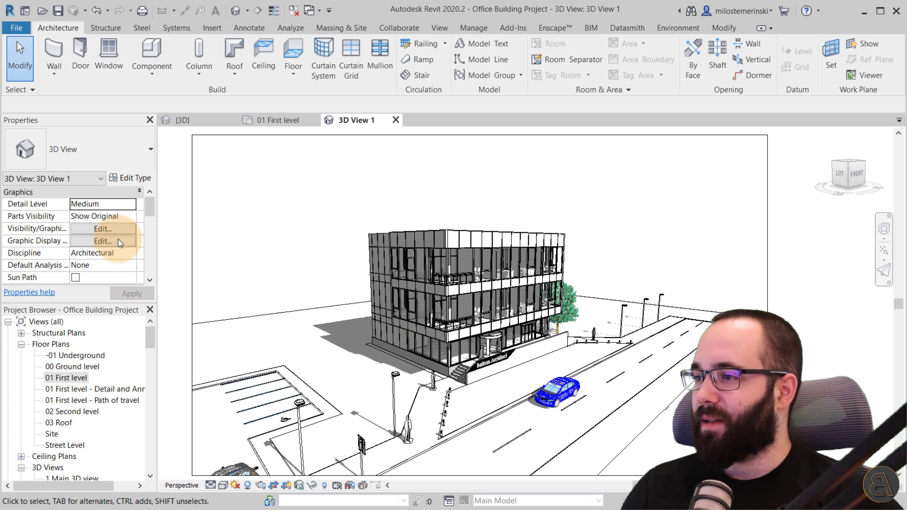
{"action": "scroll", "coordinate": [118, 239], "scroll_direction": "down", "scroll_amount": 2}
{"action": "scroll", "coordinate": [111, 243], "scroll_direction": "down", "scroll_amount": 2}
{"action": "scroll", "coordinate": [101, 247], "scroll_direction": "down", "scroll_amount": 1}
{"action": "scroll", "coordinate": [92, 246], "scroll_direction": "down", "scroll_amount": 2}
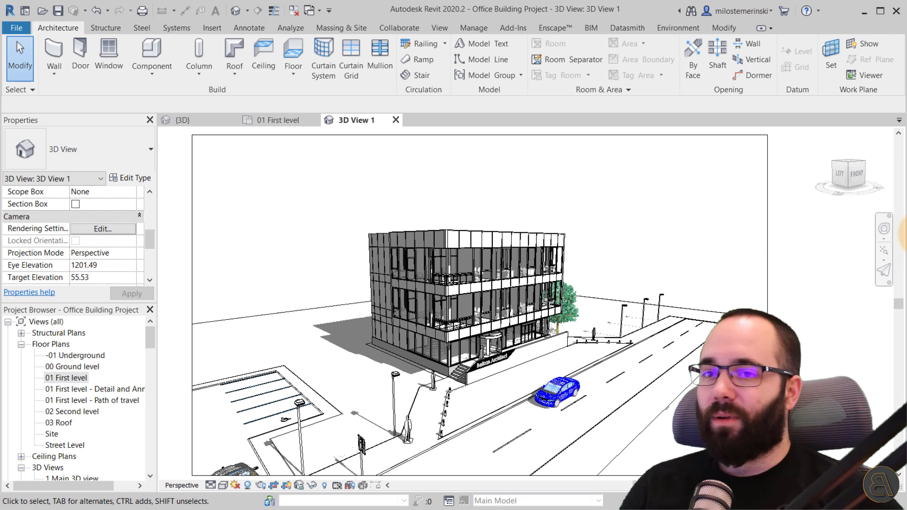
- Fly forward through the facade into the first-level office and lower the camera to eye level
{"action": "left_click", "coordinate": [884, 270]}
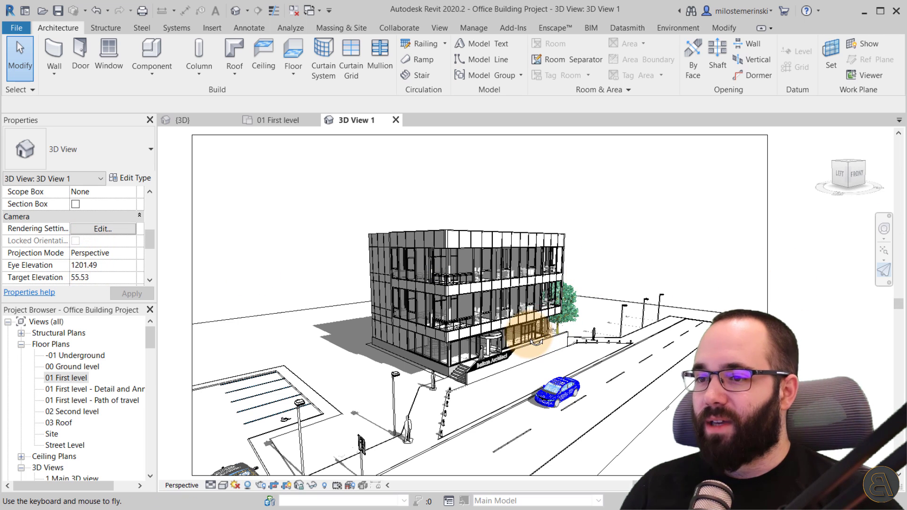
{"action": "key", "text": "w"}
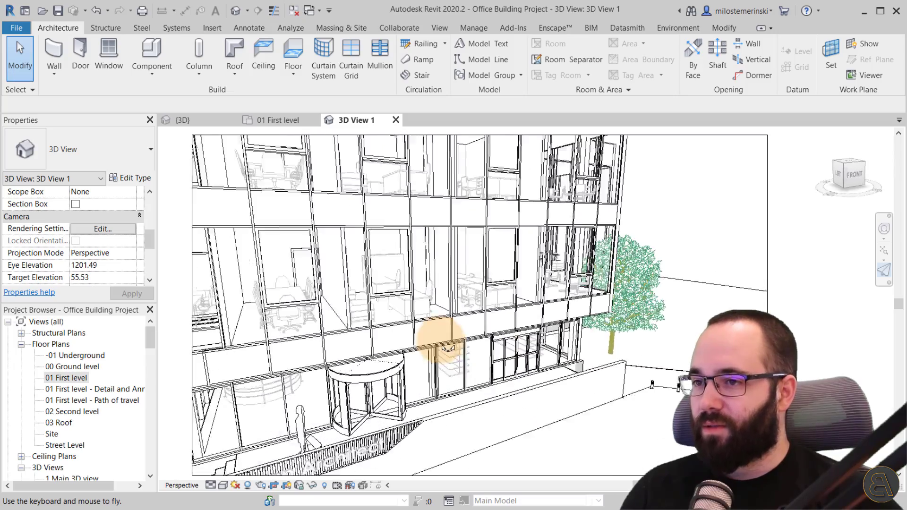
{"action": "key", "text": "w"}
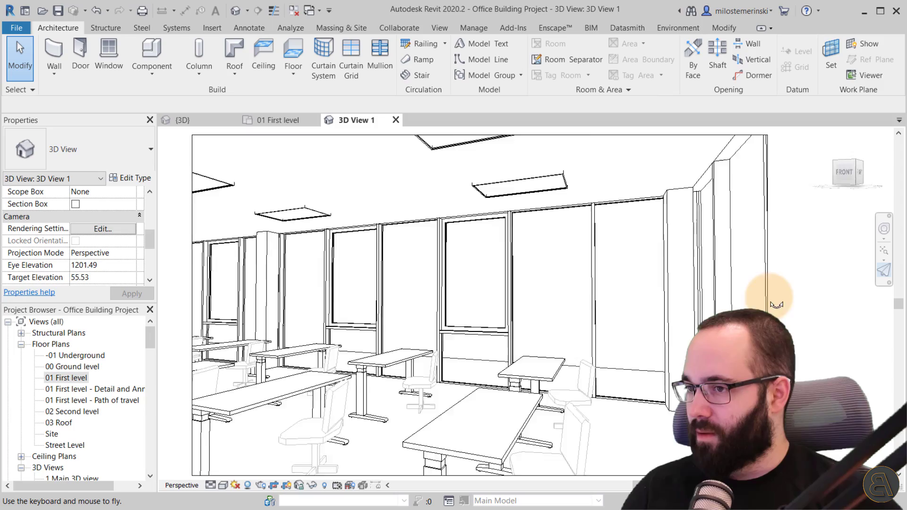
{"action": "left_click_drag", "start_coordinate": [360, 321], "coordinate": [476, 323]}
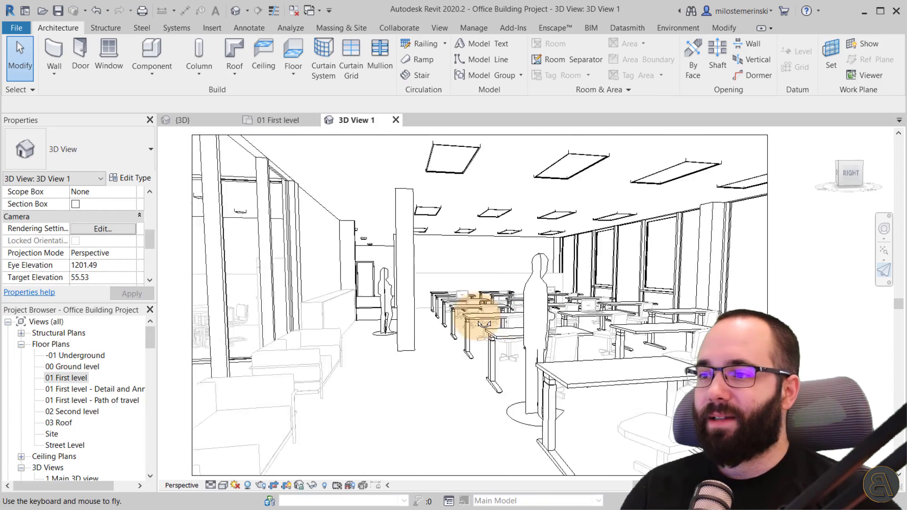
{"action": "key", "text": "q"}
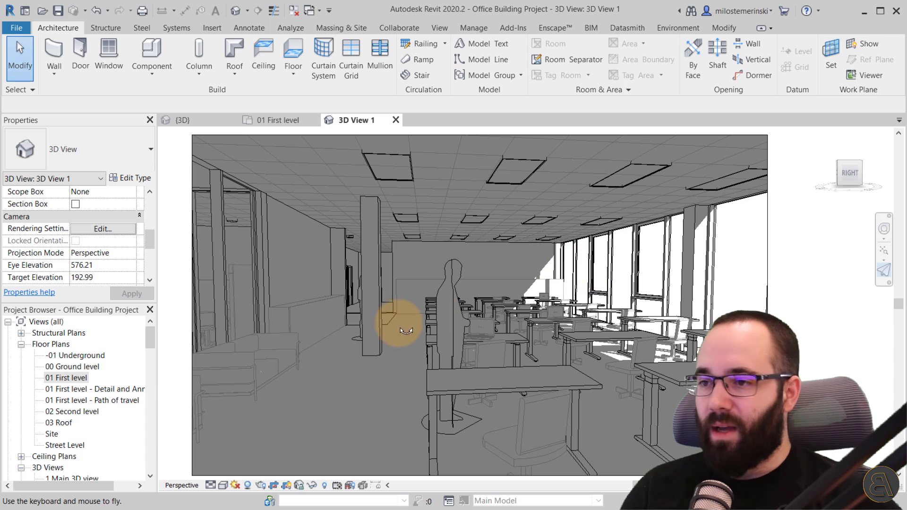
- Enable Show Ambient Shadows in Graphic Display Options and apply it to the interior view
{"action": "left_click", "coordinate": [245, 489]}
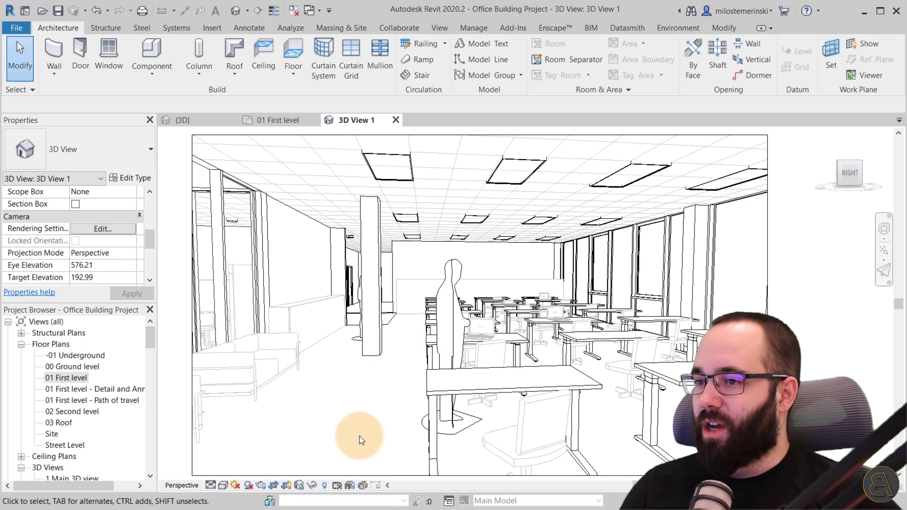
{"action": "left_click", "coordinate": [222, 486]}
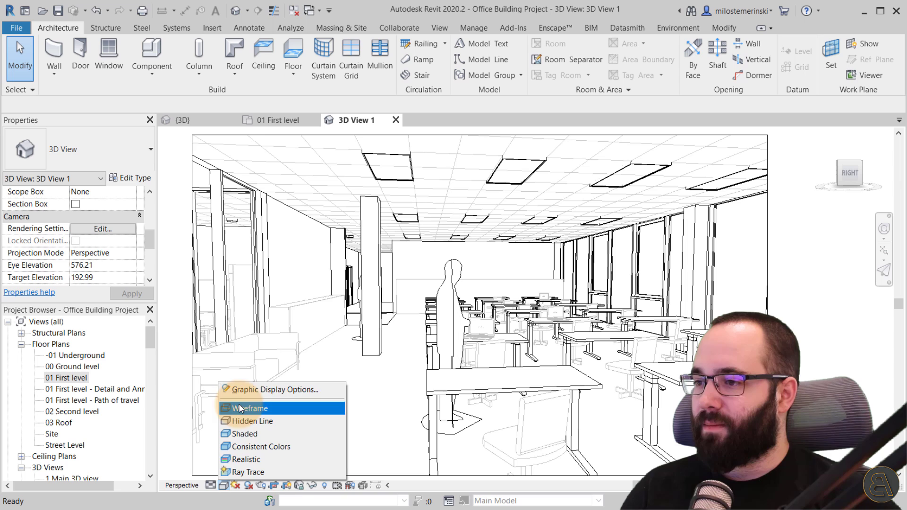
{"action": "left_click", "coordinate": [270, 386]}
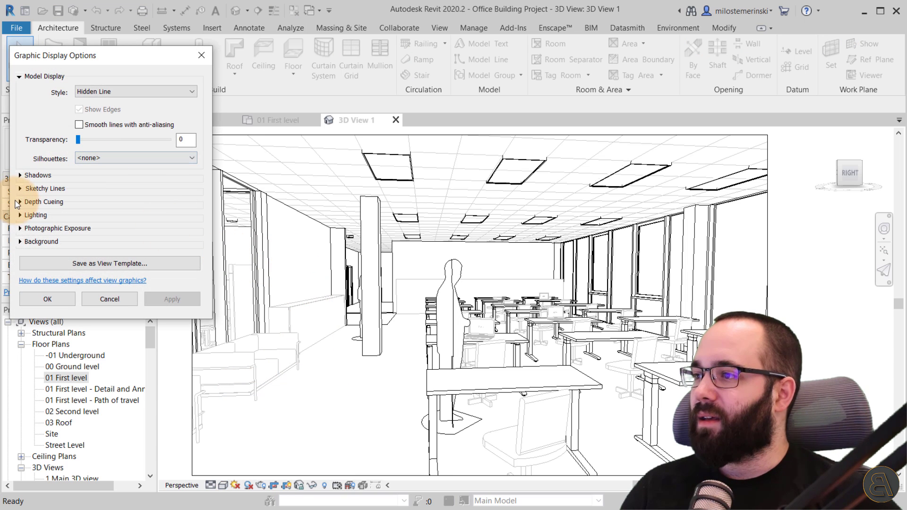
{"action": "left_click", "coordinate": [19, 189]}
{"action": "left_click", "coordinate": [21, 175]}
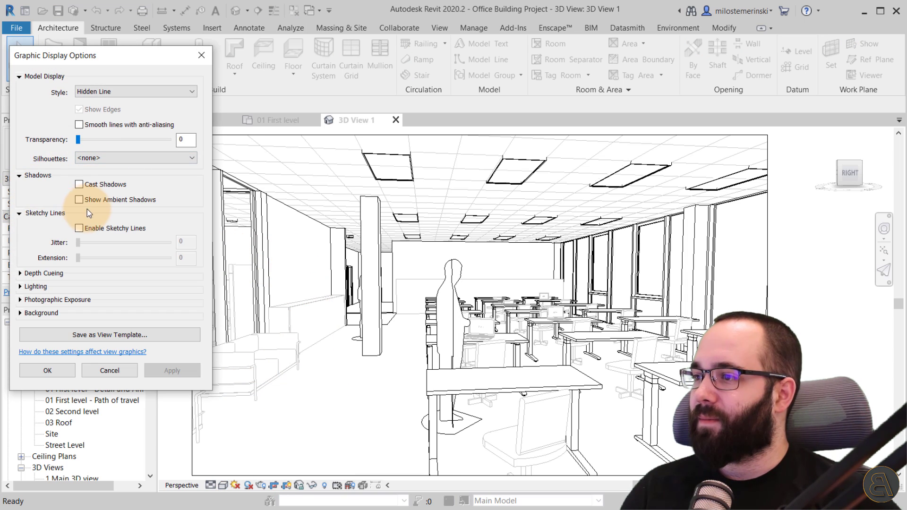
{"action": "left_click", "coordinate": [80, 201]}
{"action": "left_click", "coordinate": [178, 368]}
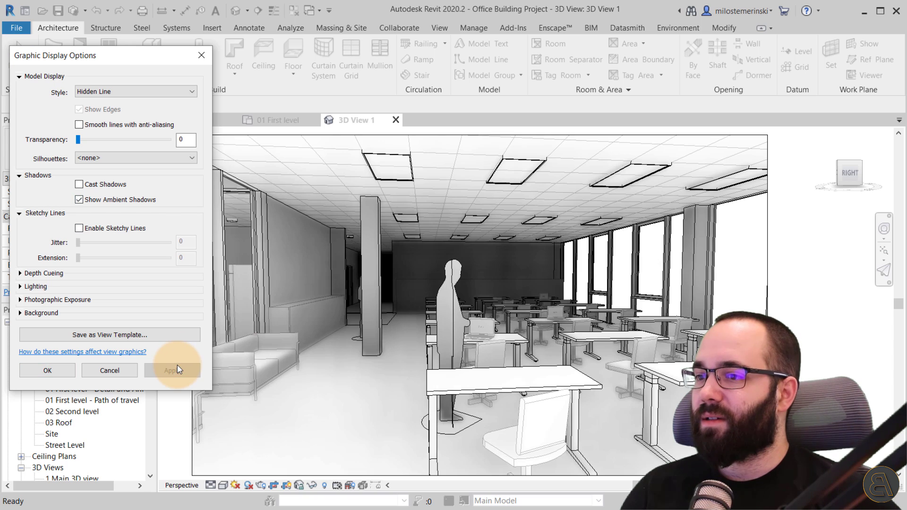
{"action": "left_click", "coordinate": [47, 370]}
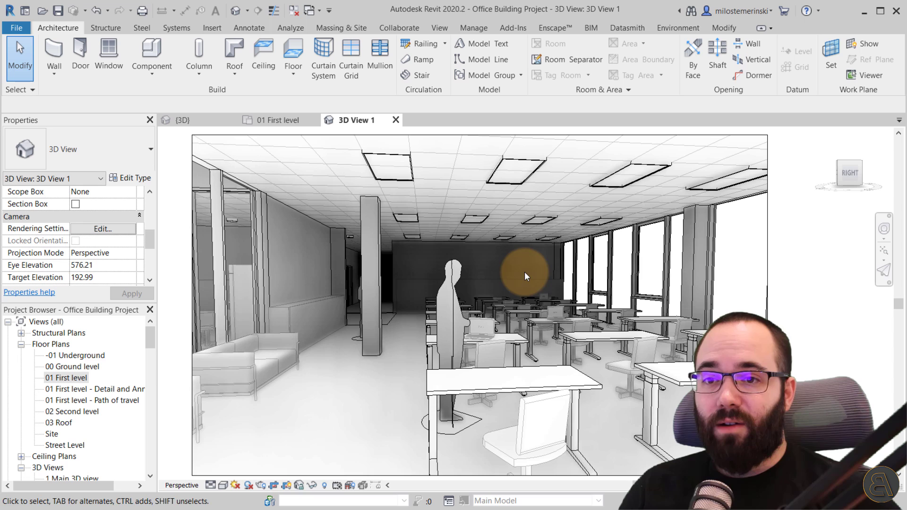
- Walk with the Full Navigation Wheel past the sofas and on through the rows of desks
{"action": "left_click", "coordinate": [884, 232]}
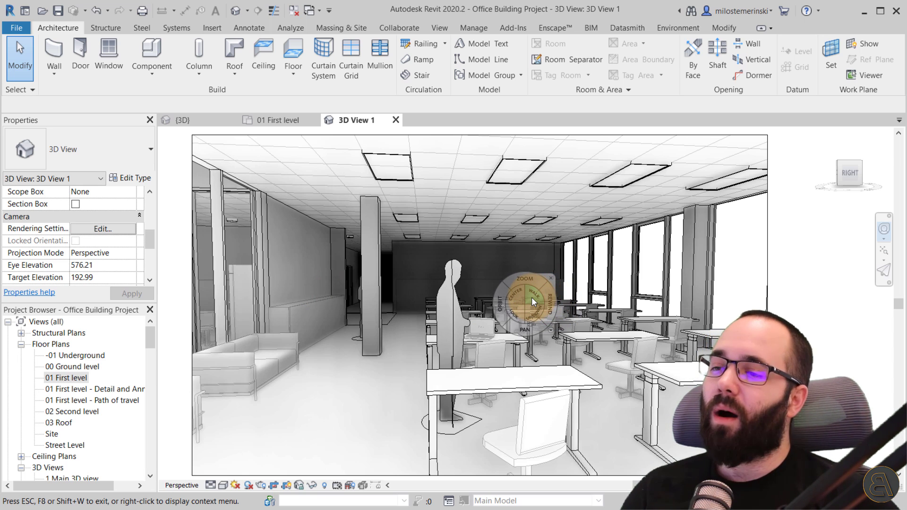
{"action": "mouse_move", "coordinate": [532, 297]}
{"action": "left_mouse_down"}
{"action": "mouse_move", "coordinate": [491, 411]}
{"action": "mouse_move", "coordinate": [500, 412]}
{"action": "left_mouse_up"}
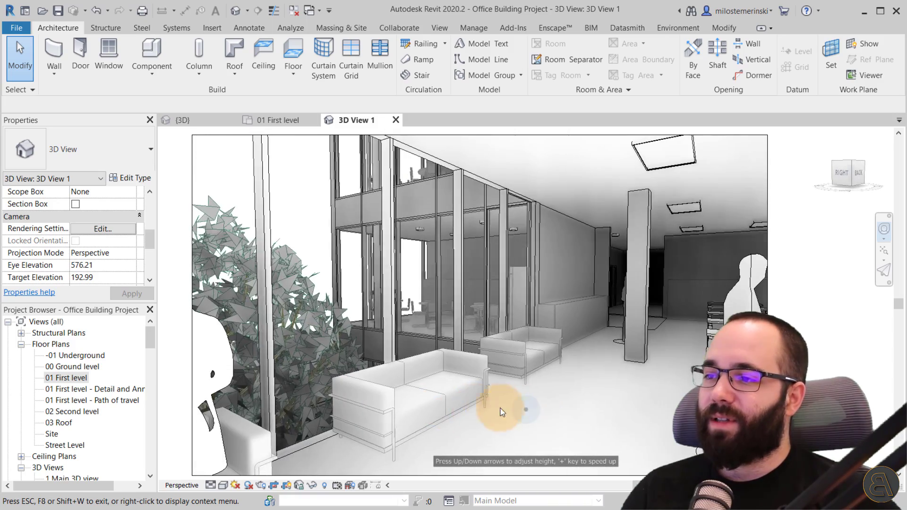
{"action": "mouse_move", "coordinate": [500, 411]}
{"action": "left_mouse_down"}
{"action": "mouse_move", "coordinate": [567, 413]}
{"action": "mouse_move", "coordinate": [528, 411]}
{"action": "mouse_move", "coordinate": [531, 386]}
{"action": "mouse_move", "coordinate": [541, 401]}
{"action": "mouse_move", "coordinate": [644, 405]}
{"action": "mouse_move", "coordinate": [357, 393]}
{"action": "mouse_move", "coordinate": [536, 398]}
{"action": "mouse_move", "coordinate": [531, 378]}
{"action": "mouse_move", "coordinate": [529, 442]}
{"action": "mouse_move", "coordinate": [523, 401]}
{"action": "left_mouse_up"}
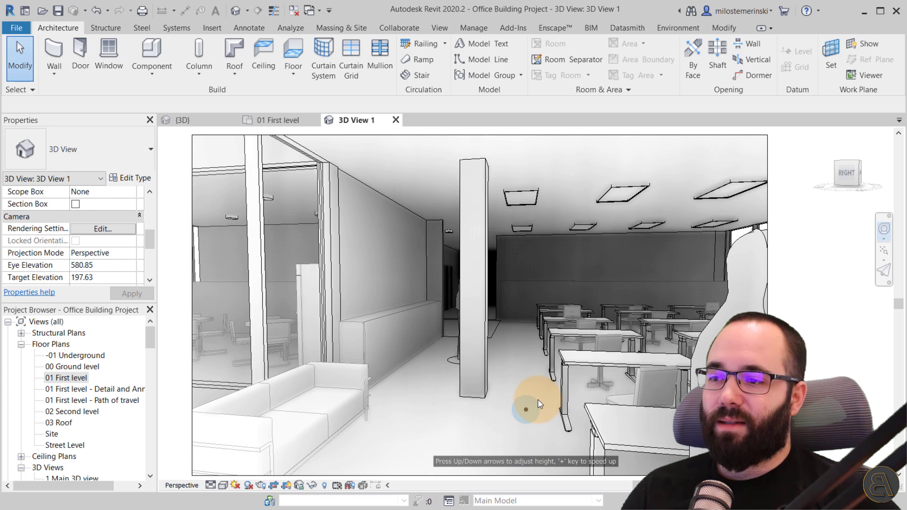
{"action": "mouse_move", "coordinate": [524, 401]}
{"action": "left_mouse_down"}
{"action": "mouse_move", "coordinate": [593, 394]}
{"action": "mouse_move", "coordinate": [644, 371]}
{"action": "mouse_move", "coordinate": [371, 385]}
{"action": "mouse_move", "coordinate": [300, 402]}
{"action": "mouse_move", "coordinate": [431, 383]}
{"action": "mouse_move", "coordinate": [314, 391]}
{"action": "mouse_move", "coordinate": [414, 376]}
{"action": "mouse_move", "coordinate": [650, 398]}
{"action": "mouse_move", "coordinate": [603, 386]}
{"action": "mouse_move", "coordinate": [321, 404]}
{"action": "mouse_move", "coordinate": [213, 395]}
{"action": "mouse_move", "coordinate": [216, 403]}
{"action": "mouse_move", "coordinate": [537, 395]}
{"action": "mouse_move", "coordinate": [638, 416]}
{"action": "mouse_move", "coordinate": [645, 401]}
{"action": "mouse_move", "coordinate": [670, 413]}
{"action": "mouse_move", "coordinate": [560, 335]}
{"action": "left_mouse_up"}
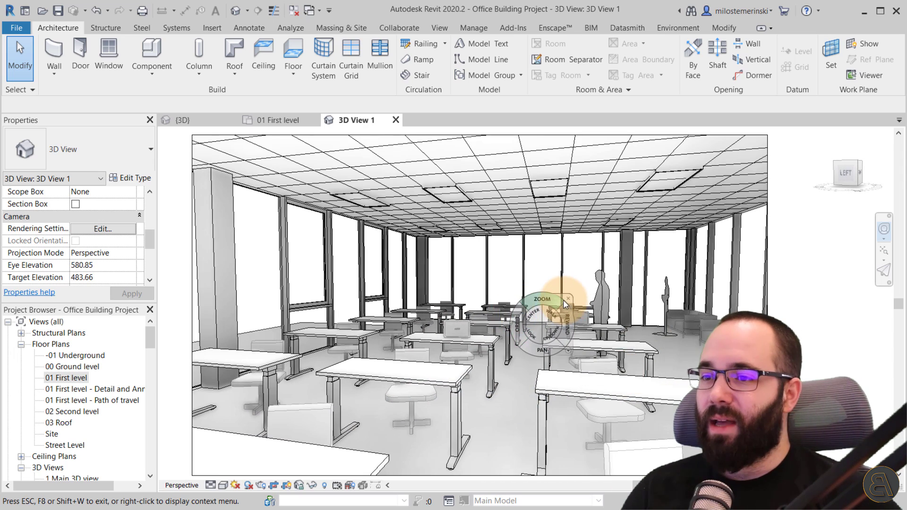
{"action": "left_click", "coordinate": [569, 300]}
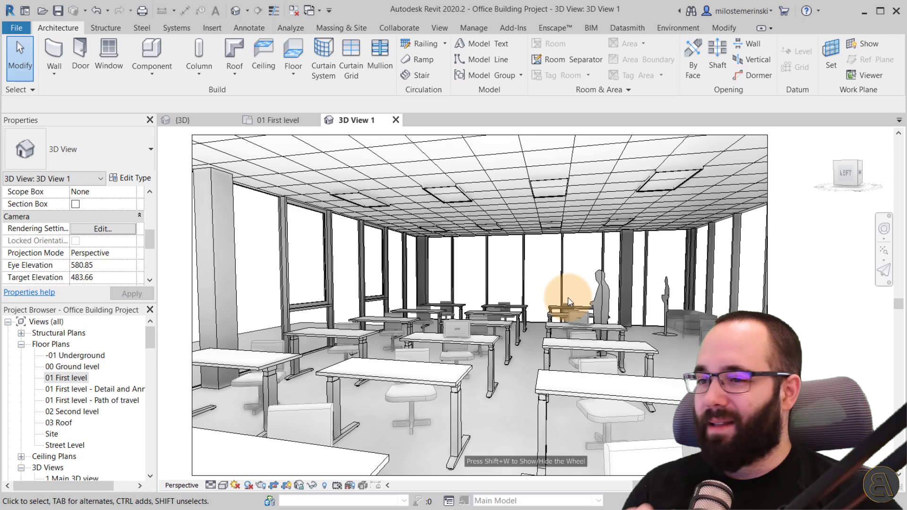
- Lower the SteeringWheels Walk speed factor from 7.6 to 3.2 in Options
{"action": "left_click", "coordinate": [16, 28]}
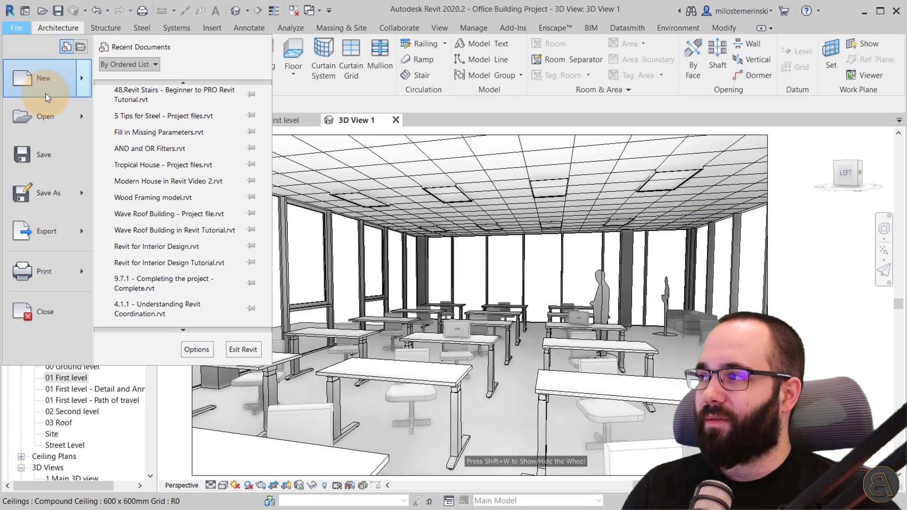
{"action": "left_click", "coordinate": [197, 349]}
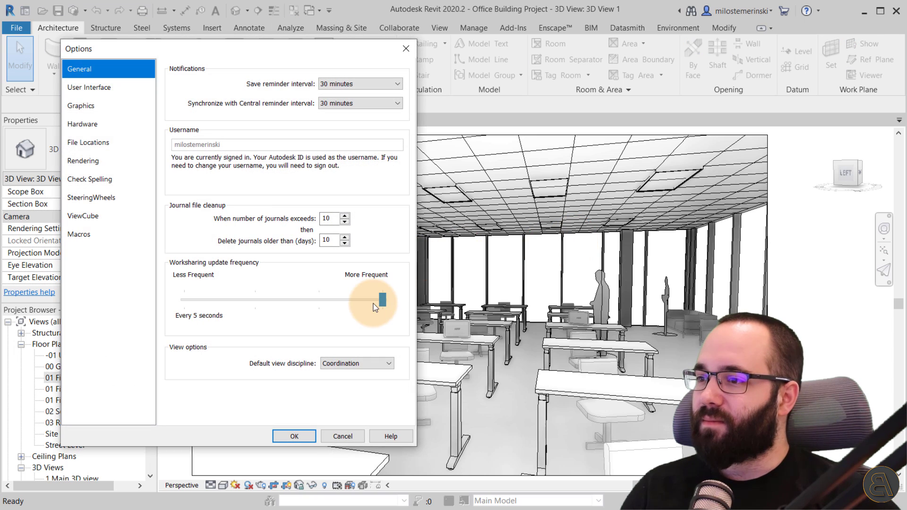
{"action": "left_click", "coordinate": [82, 198]}
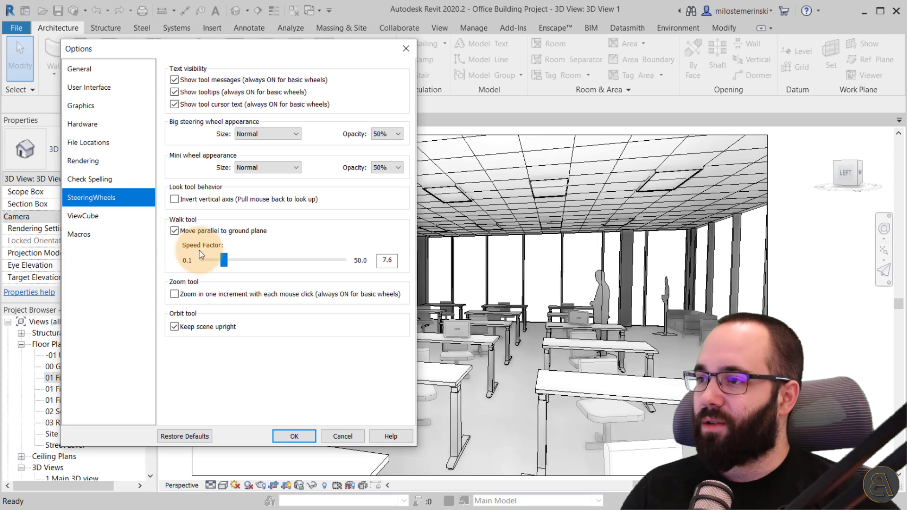
{"action": "left_click_drag", "start_coordinate": [203, 260], "coordinate": [222, 264]}
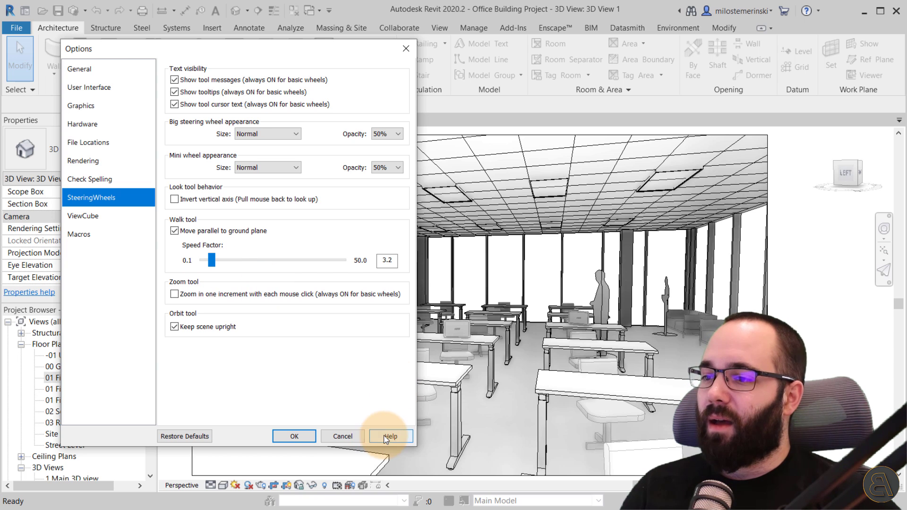
{"action": "left_click", "coordinate": [293, 435]}
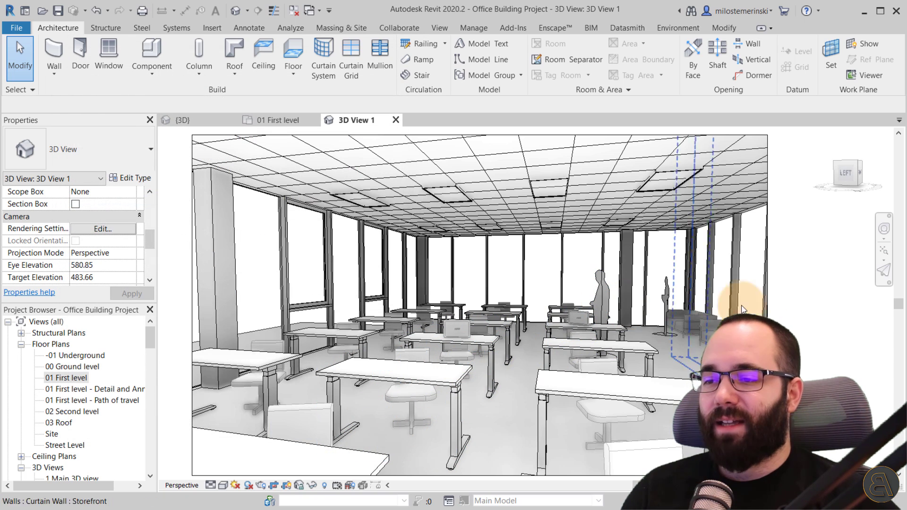
- Walk past the office sofas, through the classroom and corridor, ending among the window desks
{"action": "left_click", "coordinate": [883, 229]}
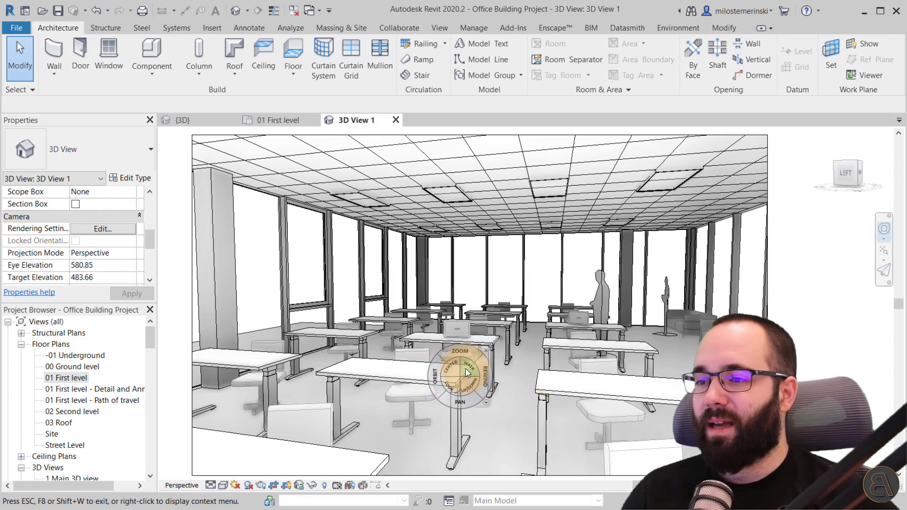
{"action": "left_click_drag", "start_coordinate": [466, 369], "coordinate": [537, 393]}
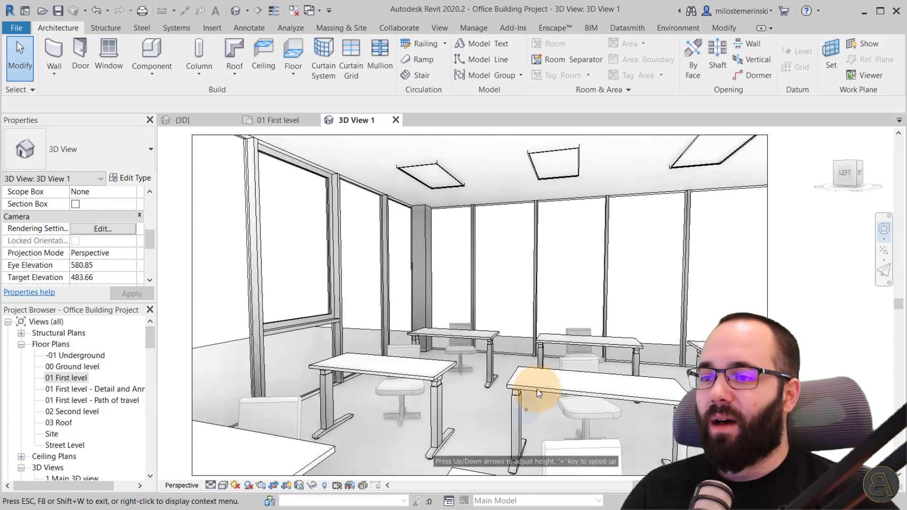
{"action": "left_click_drag", "start_coordinate": [537, 394], "coordinate": [645, 376]}
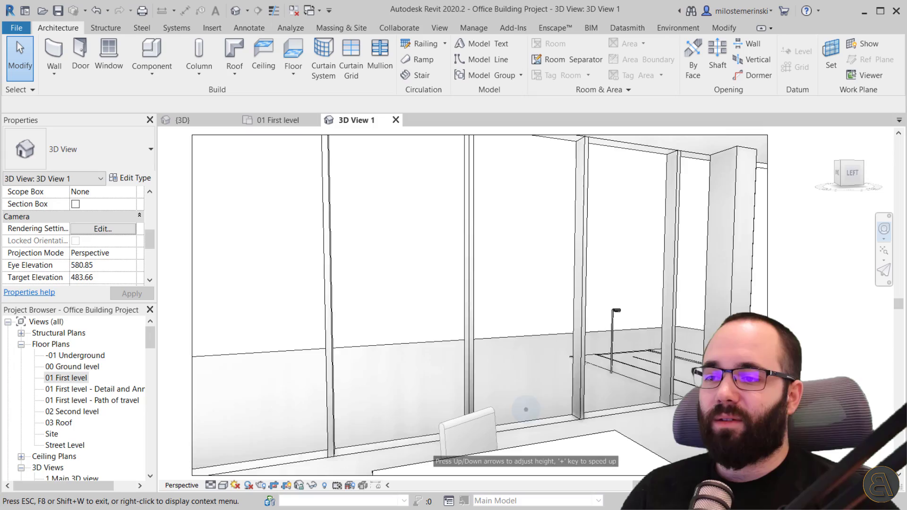
{"action": "mouse_move", "coordinate": [526, 409]}
{"action": "left_mouse_down"}
{"action": "mouse_move", "coordinate": [521, 386]}
{"action": "mouse_move", "coordinate": [573, 405]}
{"action": "left_mouse_up"}
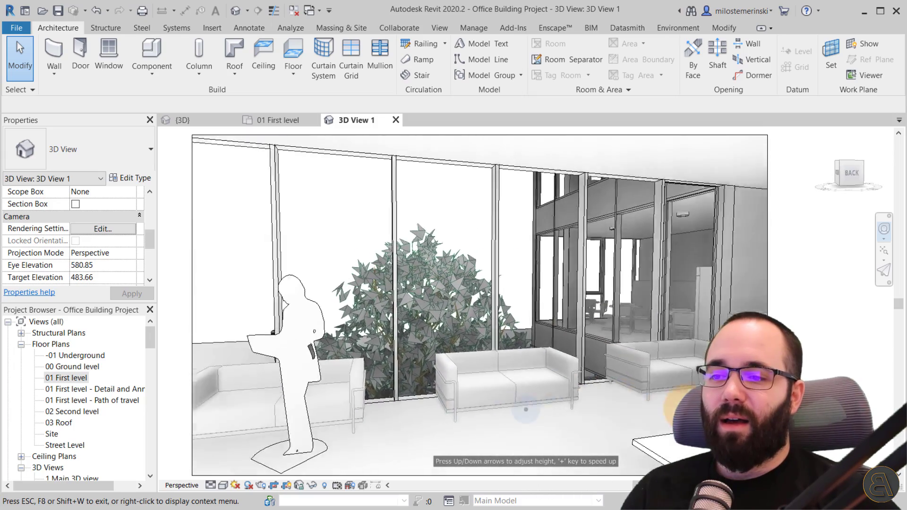
{"action": "left_click_drag", "start_coordinate": [526, 409], "coordinate": [475, 399]}
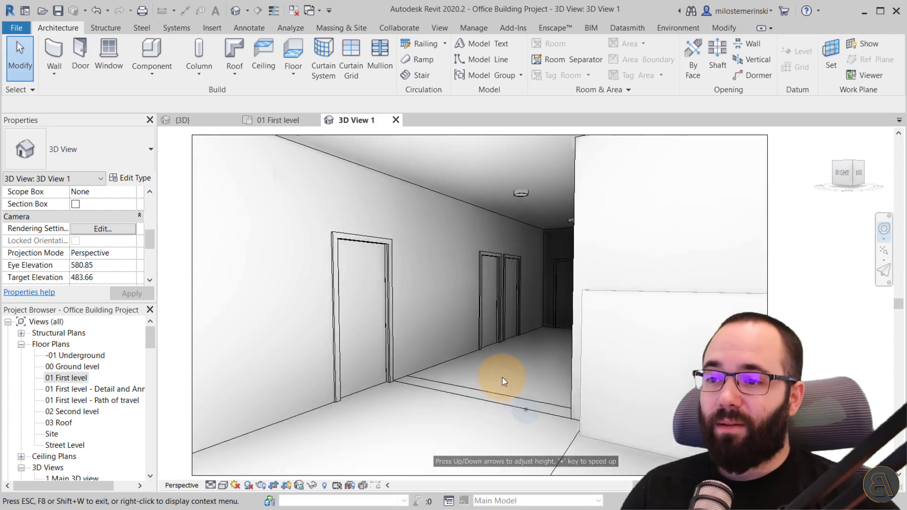
{"action": "mouse_move", "coordinate": [475, 399]}
{"action": "left_mouse_down"}
{"action": "mouse_move", "coordinate": [596, 396]}
{"action": "mouse_move", "coordinate": [521, 397]}
{"action": "mouse_move", "coordinate": [622, 407]}
{"action": "mouse_move", "coordinate": [401, 384]}
{"action": "mouse_move", "coordinate": [585, 413]}
{"action": "mouse_move", "coordinate": [597, 434]}
{"action": "mouse_move", "coordinate": [541, 413]}
{"action": "left_mouse_up"}
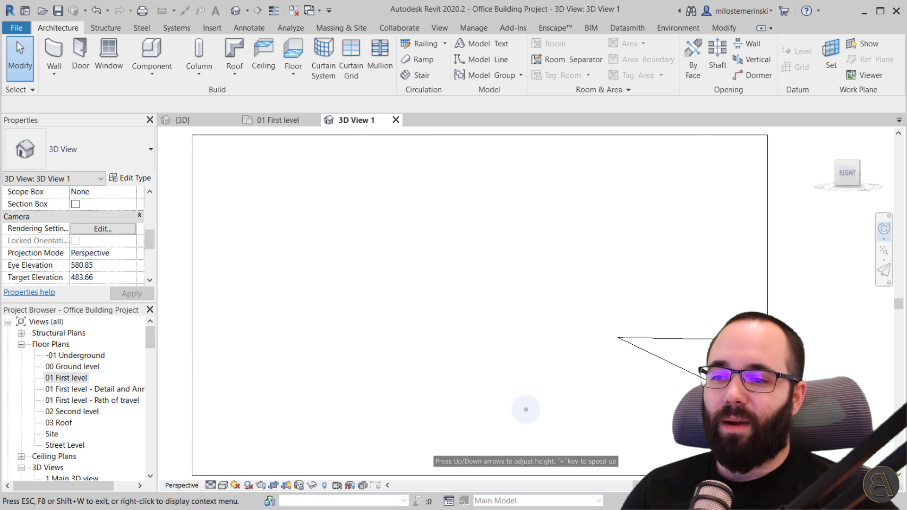
{"action": "left_click_drag", "start_coordinate": [681, 368], "coordinate": [611, 356]}
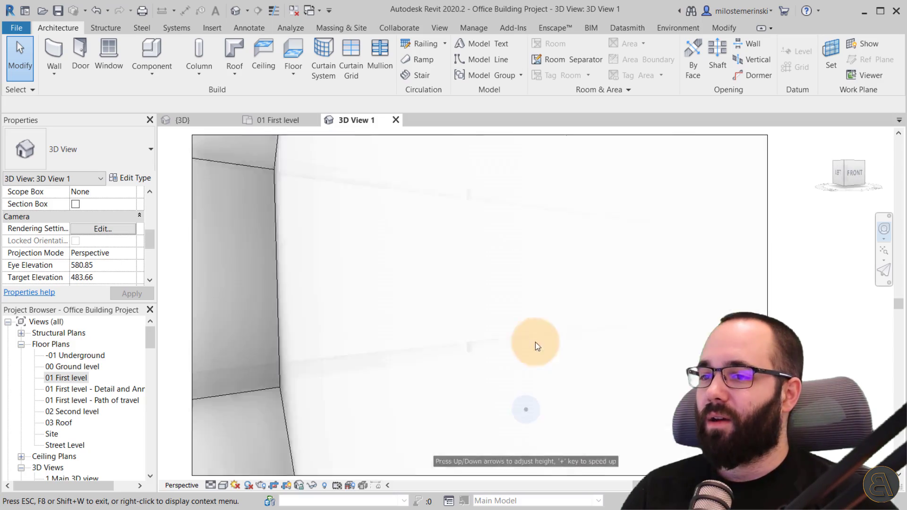
{"action": "mouse_move", "coordinate": [612, 356]}
{"action": "left_mouse_down"}
{"action": "mouse_move", "coordinate": [537, 410]}
{"action": "mouse_move", "coordinate": [535, 386]}
{"action": "left_mouse_up"}
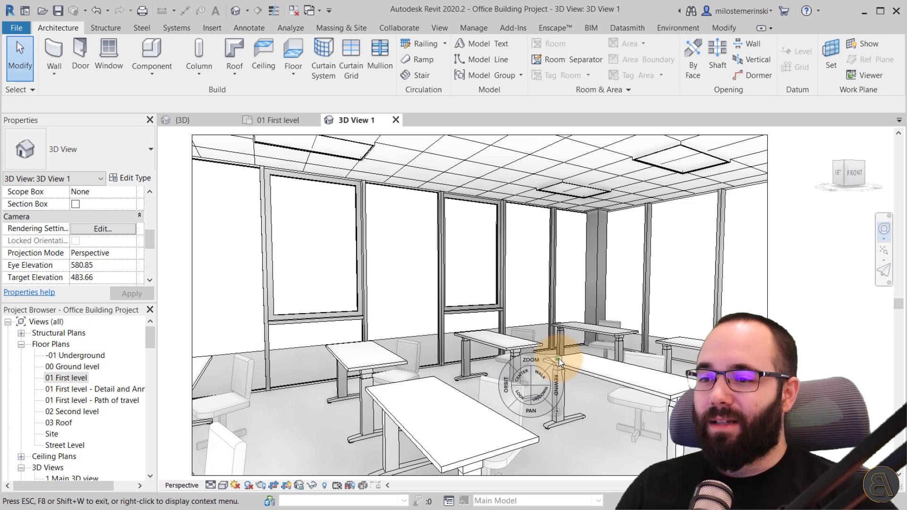
{"action": "left_click", "coordinate": [560, 360]}
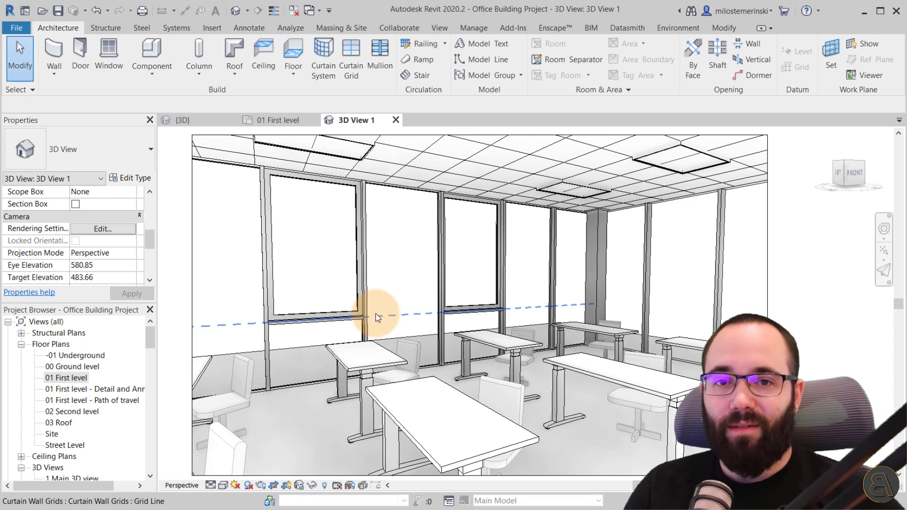
{"action": "scroll", "coordinate": [376, 313], "scroll_direction": "down", "scroll_amount": 2}
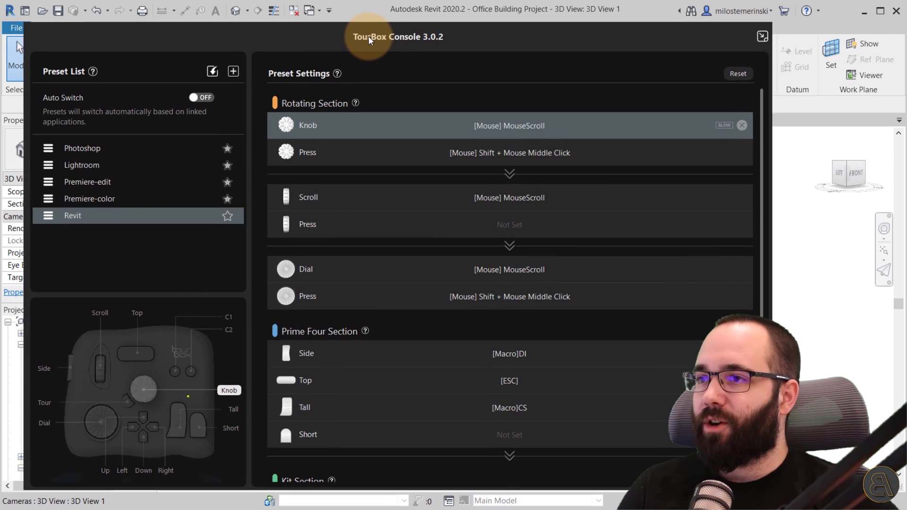
- Move the TourBox Console into view and test the knob press and D, I, C, S mappings
{"action": "left_click_drag", "start_coordinate": [369, 36], "coordinate": [356, 33]}
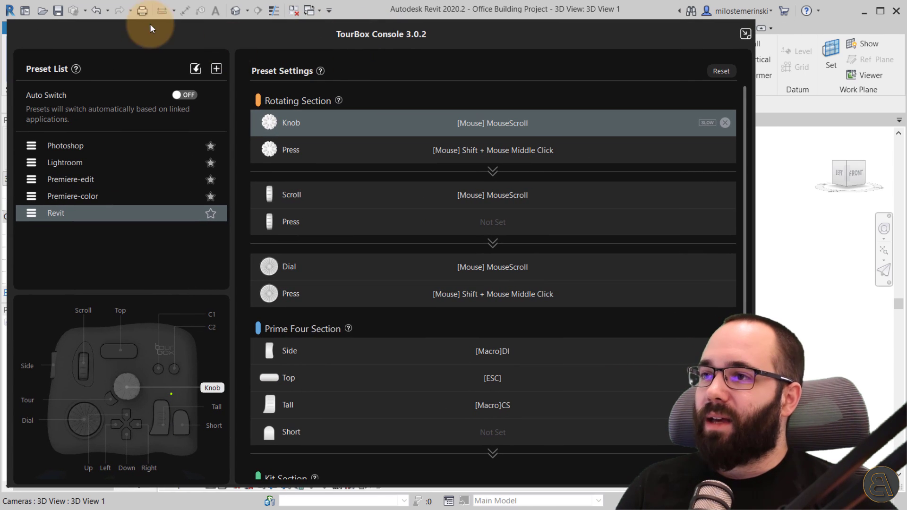
{"action": "scroll", "coordinate": [348, 217], "scroll_direction": "down", "scroll_amount": 2}
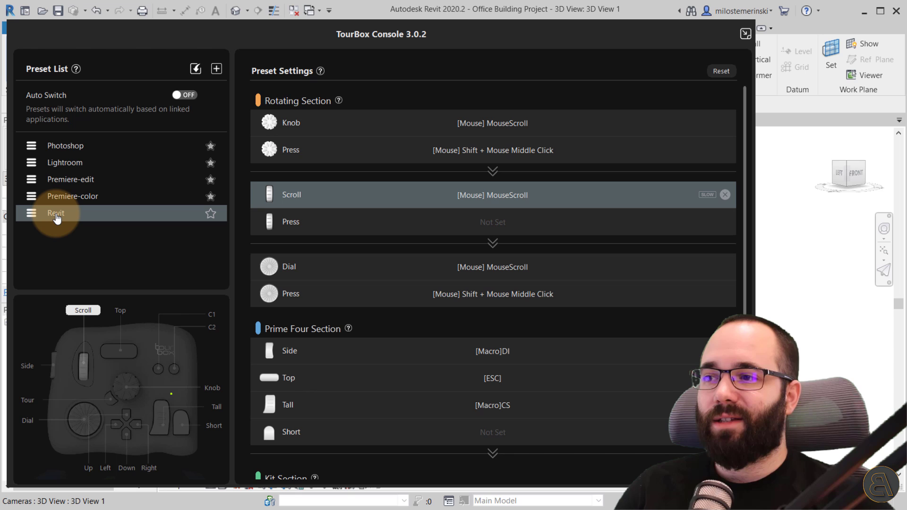
{"action": "scroll", "coordinate": [560, 329], "scroll_direction": "down", "scroll_amount": 1}
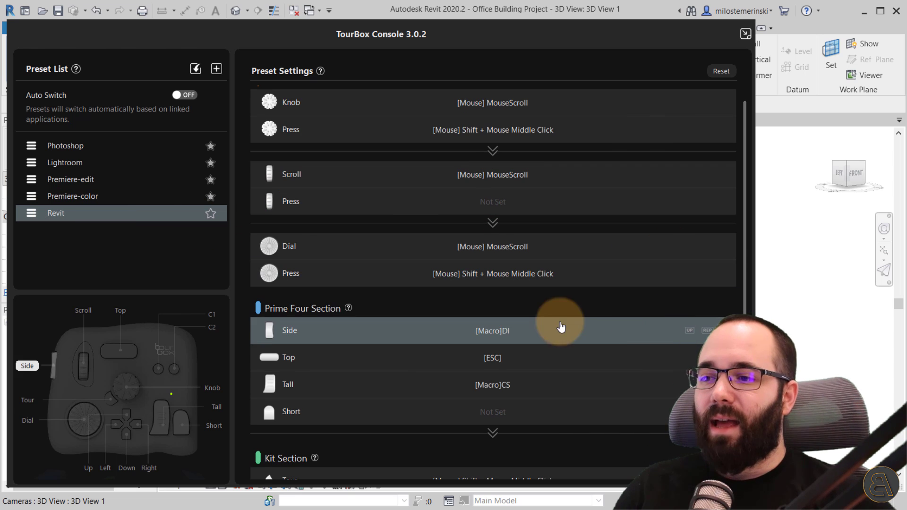
{"action": "scroll", "coordinate": [544, 292], "scroll_direction": "down", "scroll_amount": 2}
{"action": "scroll", "coordinate": [506, 375], "scroll_direction": "up", "scroll_amount": 3}
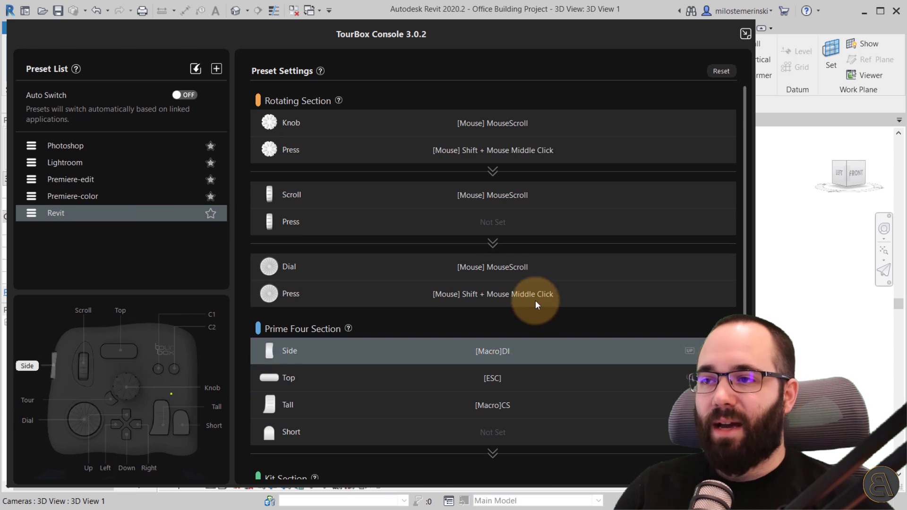
{"action": "middle_click", "coordinate": [447, 202], "text": "shift"}
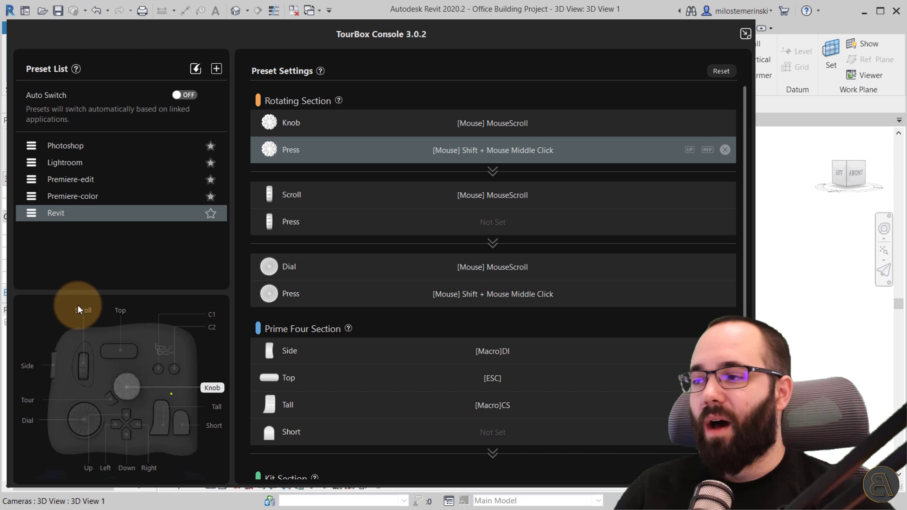
{"action": "scroll", "coordinate": [219, 343], "scroll_direction": "down", "scroll_amount": 1}
{"action": "key", "text": "d"}
{"action": "key", "text": "i"}
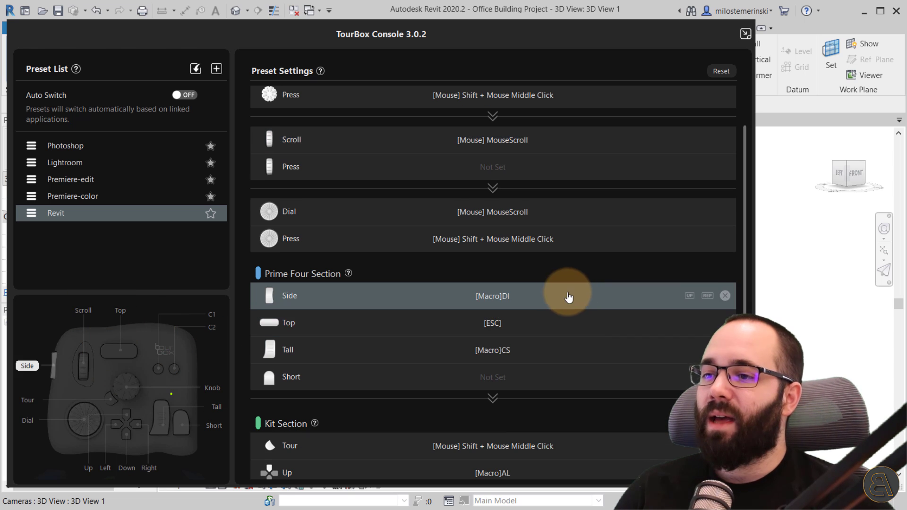
{"action": "key", "text": "c"}
{"action": "key", "text": "s"}
- Test the Tour button and the A, L, M, V directional button mappings
{"action": "middle_click", "coordinate": [546, 341], "text": "shift"}
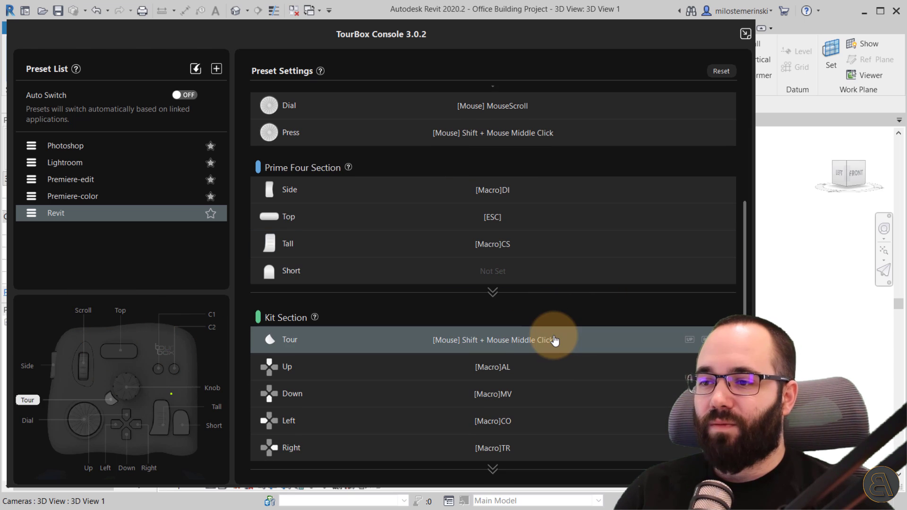
{"action": "key", "text": "a"}
{"action": "key", "text": "l"}
{"action": "key", "text": "m"}
{"action": "key", "text": "v"}
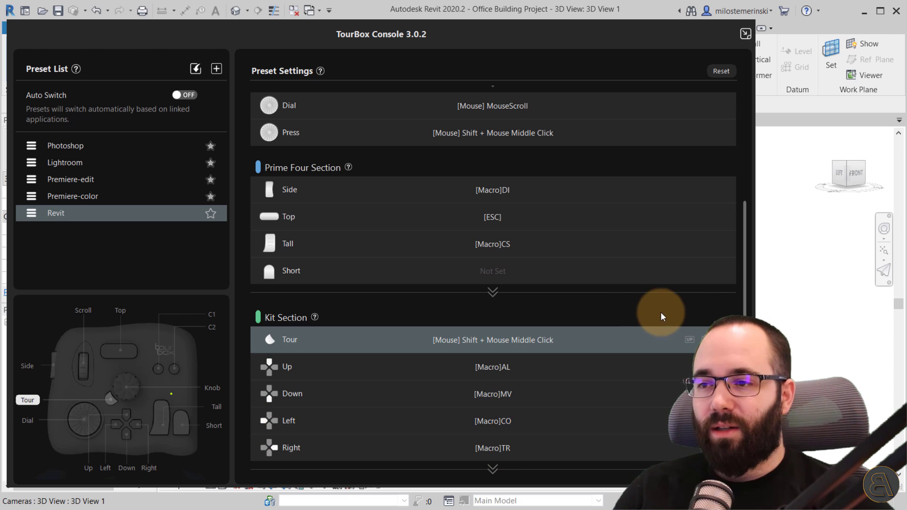
{"action": "scroll", "coordinate": [469, 323], "scroll_direction": "up", "scroll_amount": 1}
{"action": "scroll", "coordinate": [532, 338], "scroll_direction": "up", "scroll_amount": 1}
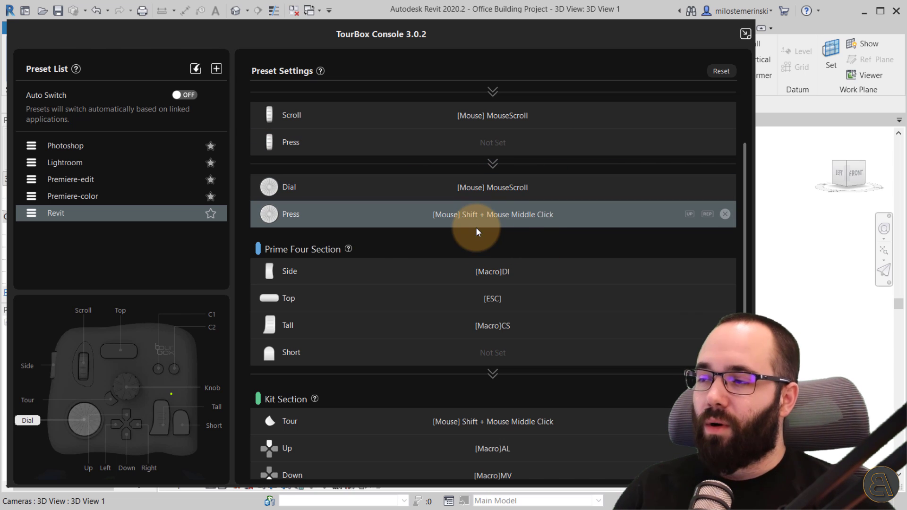
{"action": "scroll", "coordinate": [526, 56], "scroll_direction": "up", "scroll_amount": 1}
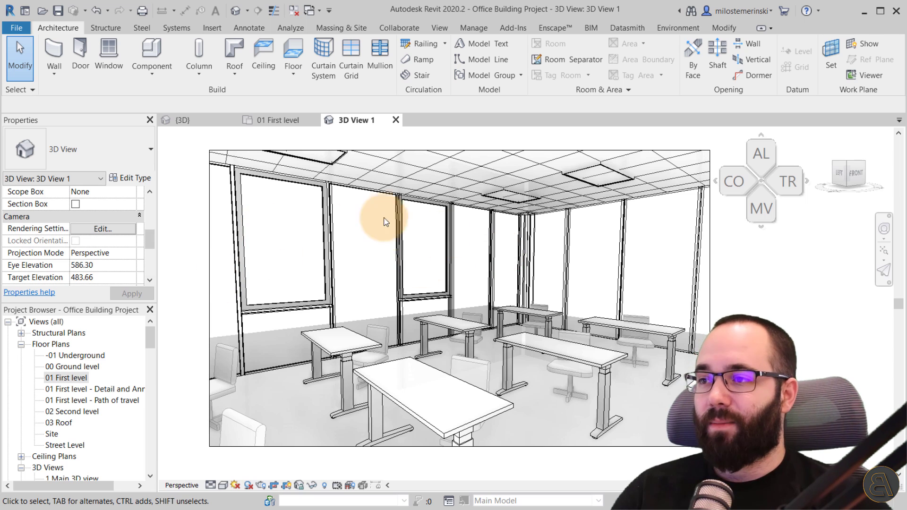
- Open the 00 Ground level plan and frame the building with the road below
{"action": "left_click", "coordinate": [272, 122]}
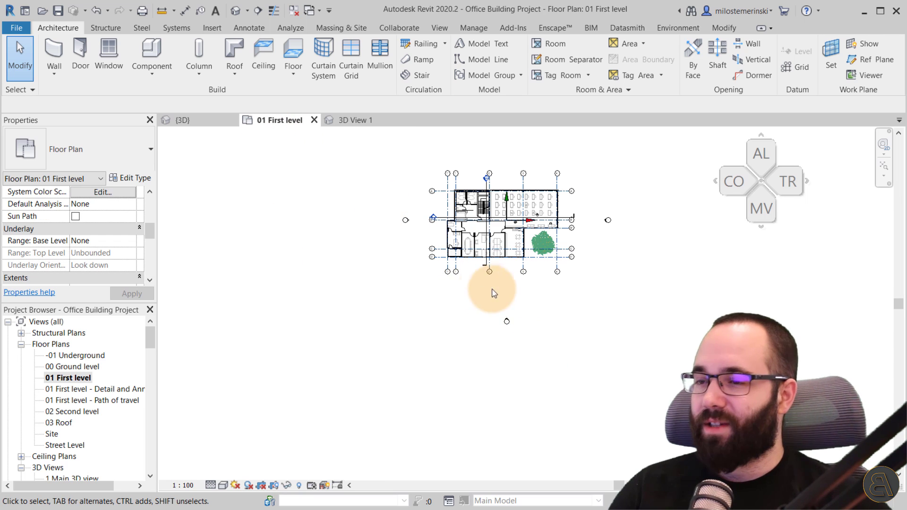
{"action": "double_click", "coordinate": [71, 366]}
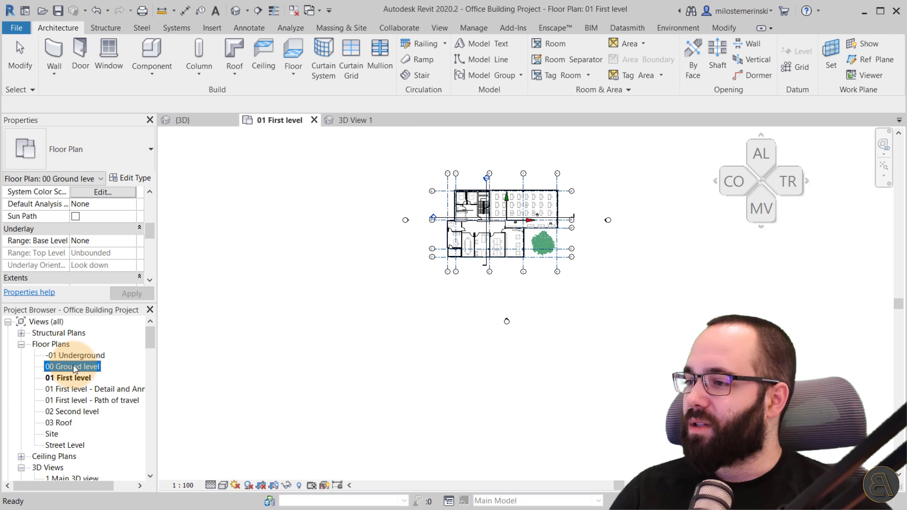
{"action": "scroll", "coordinate": [472, 178], "scroll_direction": "up", "scroll_amount": 3}
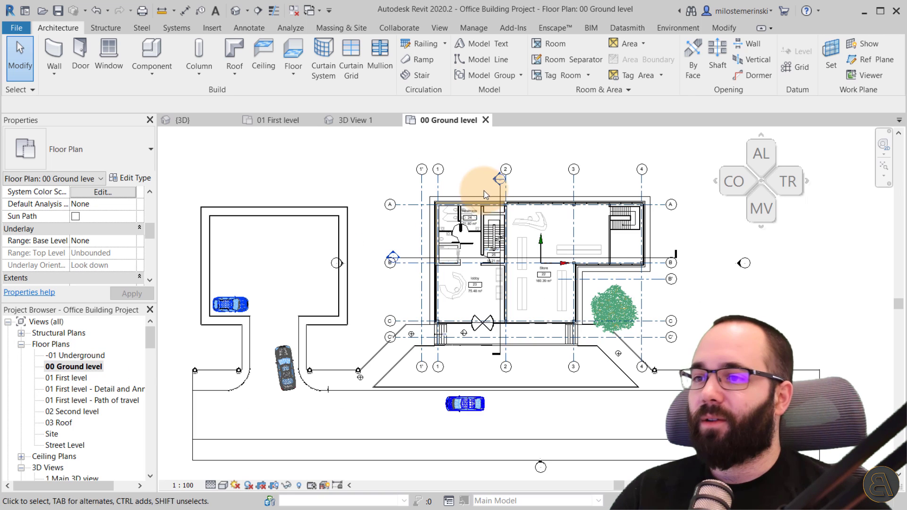
{"action": "middle_click_drag", "start_coordinate": [390, 293], "coordinate": [412, 223]}
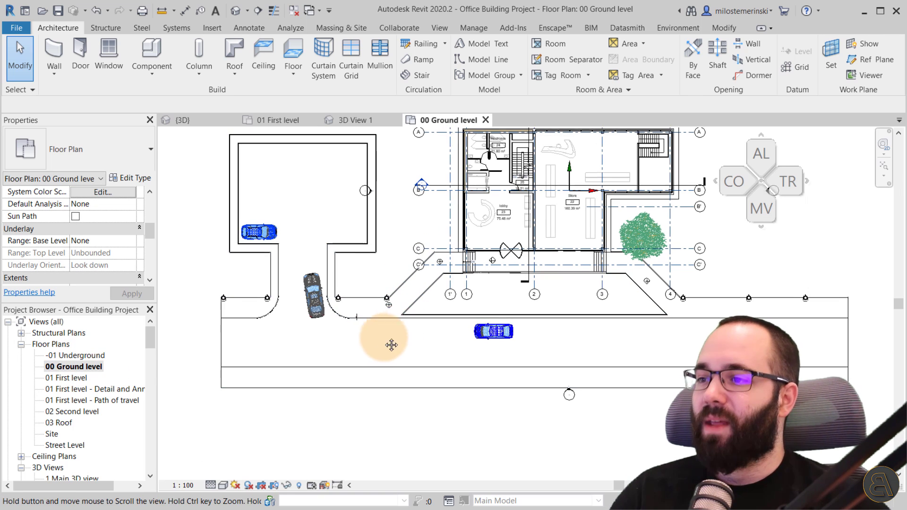
{"action": "mouse_move", "coordinate": [390, 344]}
{"action": "middle_mouse_down"}
{"action": "mouse_move", "coordinate": [355, 365]}
{"action": "mouse_move", "coordinate": [363, 378]}
{"action": "middle_mouse_up"}
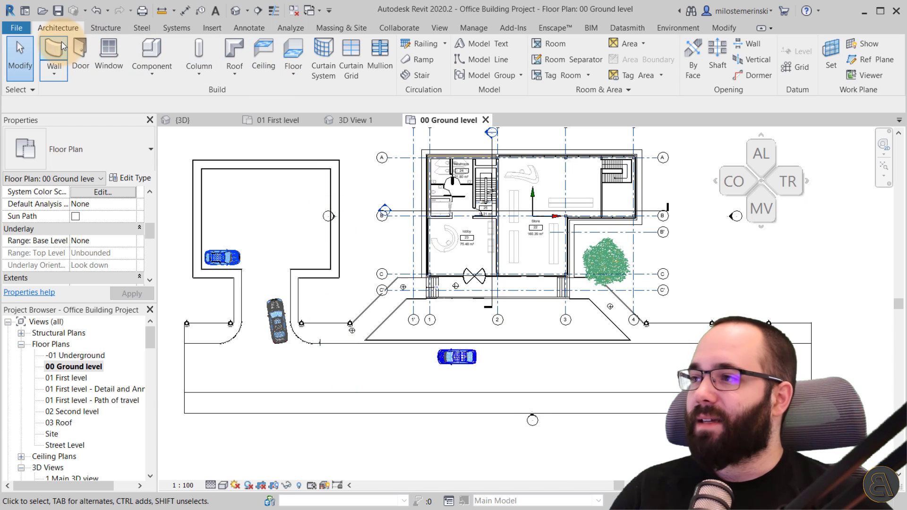
- Start the Wall tool with the Basic Wall Generic - 300mm type
{"action": "left_click", "coordinate": [55, 56]}
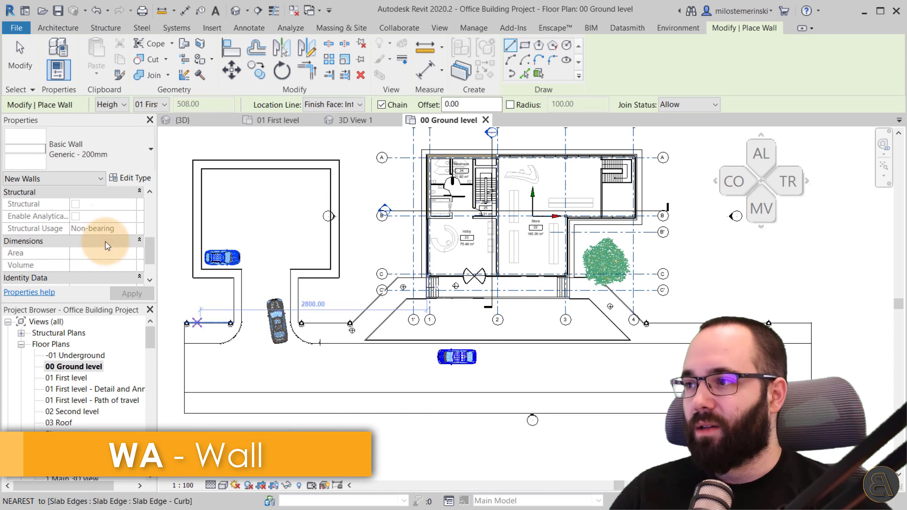
{"action": "left_click", "coordinate": [79, 149]}
{"action": "left_click", "coordinate": [64, 293]}
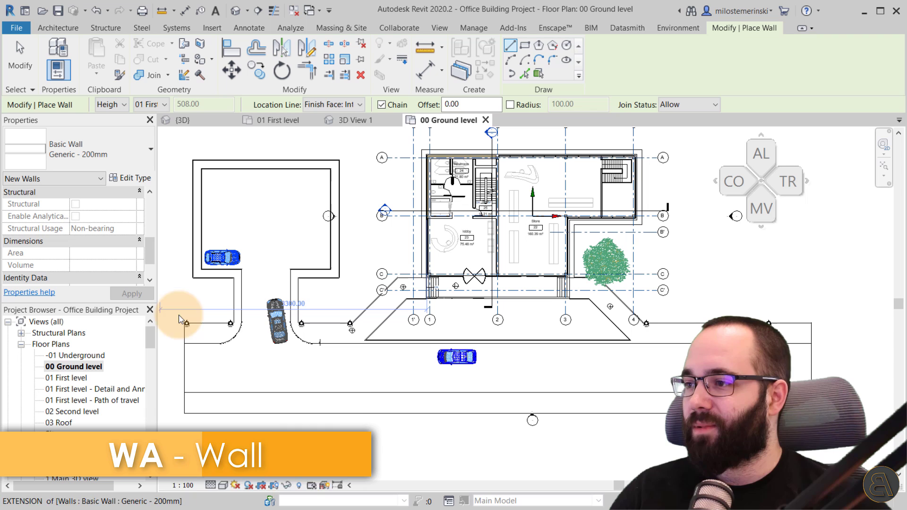
- Sketch a chained zigzag of angled walls across the road, then end the chain
{"action": "left_click", "coordinate": [321, 369]}
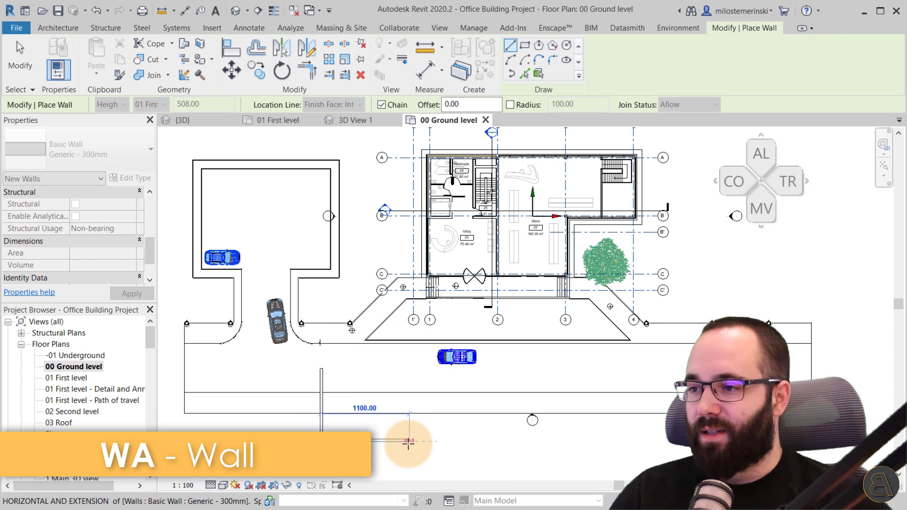
{"action": "left_click", "coordinate": [406, 385]}
{"action": "left_click", "coordinate": [288, 439]}
{"action": "left_click", "coordinate": [264, 378]}
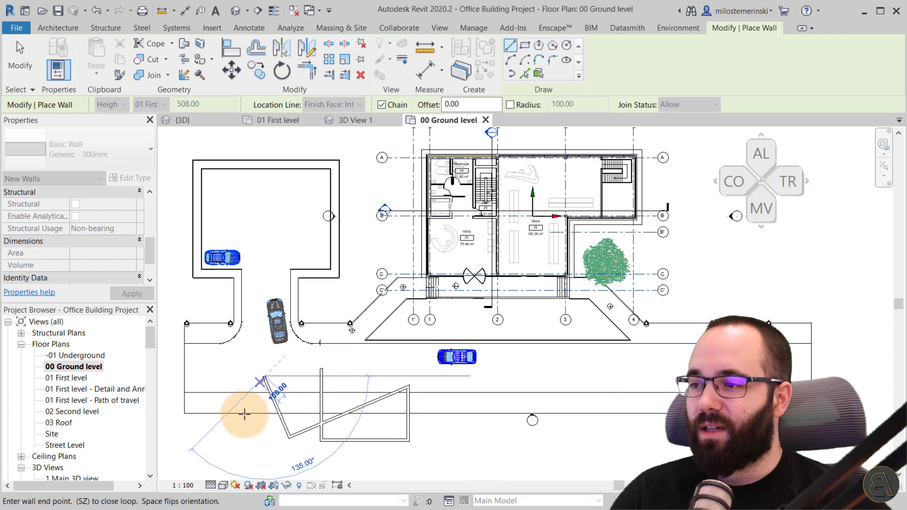
{"action": "left_click", "coordinate": [229, 429]}
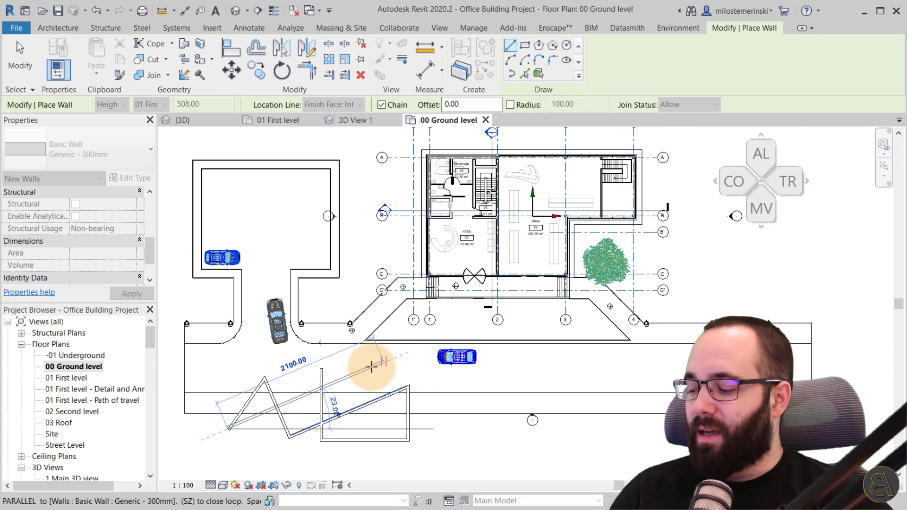
{"action": "key", "text": "Escape"}
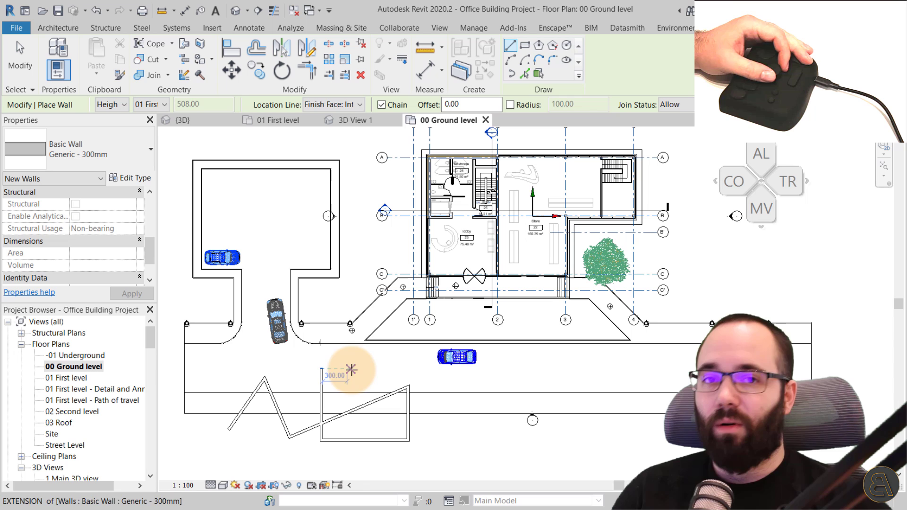
{"action": "key", "text": "Escape"}
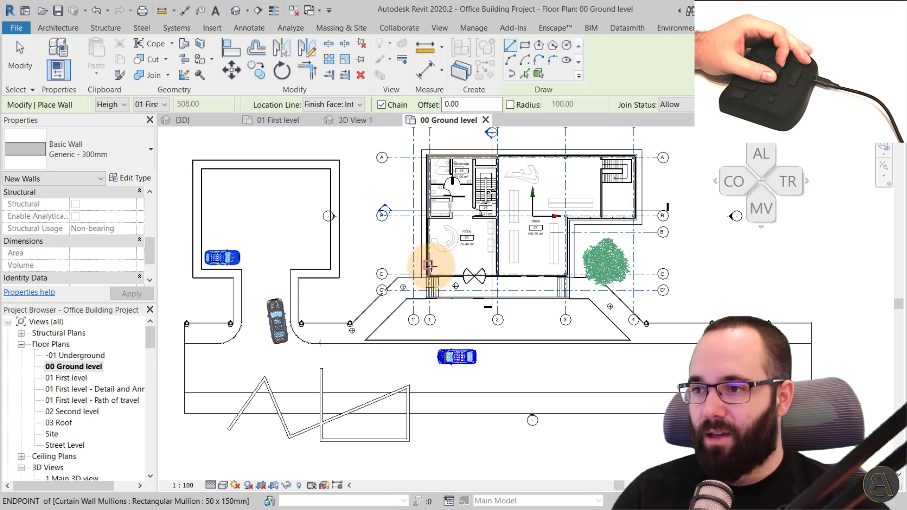
{"action": "scroll", "coordinate": [451, 331], "scroll_direction": "up", "scroll_amount": 2}
{"action": "scroll", "coordinate": [451, 331], "scroll_direction": "down", "scroll_amount": 4}
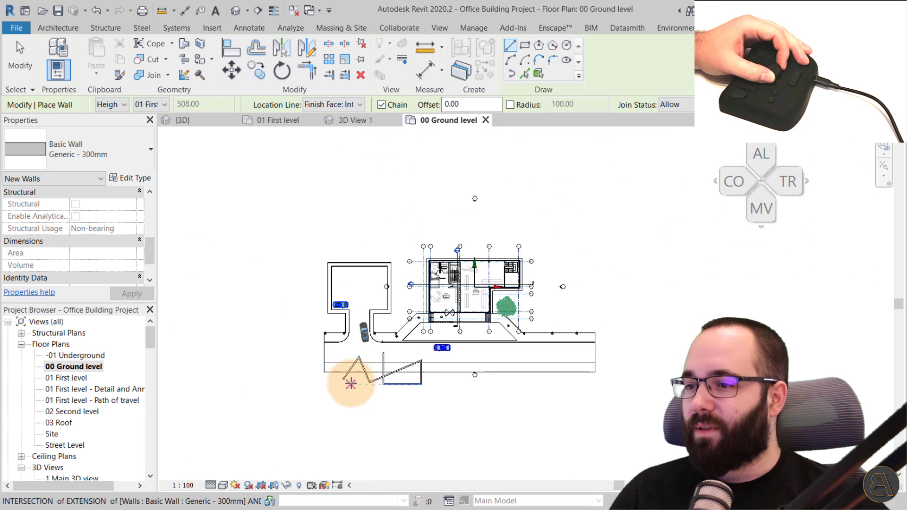
{"action": "scroll", "coordinate": [359, 389], "scroll_direction": "up", "scroll_amount": 3}
{"action": "scroll", "coordinate": [423, 393], "scroll_direction": "down", "scroll_amount": 1}
{"action": "scroll", "coordinate": [423, 392], "scroll_direction": "up", "scroll_amount": 1}
{"action": "scroll", "coordinate": [418, 386], "scroll_direction": "down", "scroll_amount": 2}
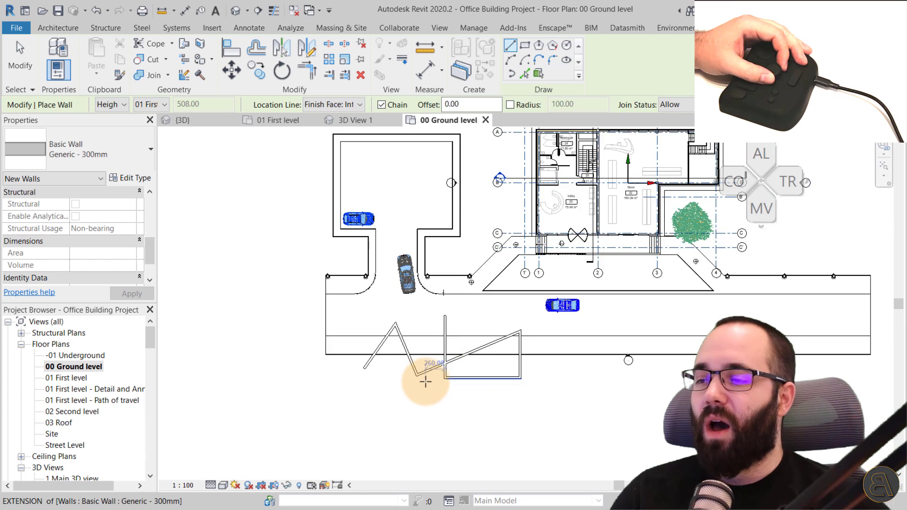
{"action": "scroll", "coordinate": [425, 379], "scroll_direction": "up", "scroll_amount": 1}
{"action": "scroll", "coordinate": [412, 394], "scroll_direction": "up", "scroll_amount": 1}
{"action": "scroll", "coordinate": [457, 347], "scroll_direction": "up", "scroll_amount": 1}
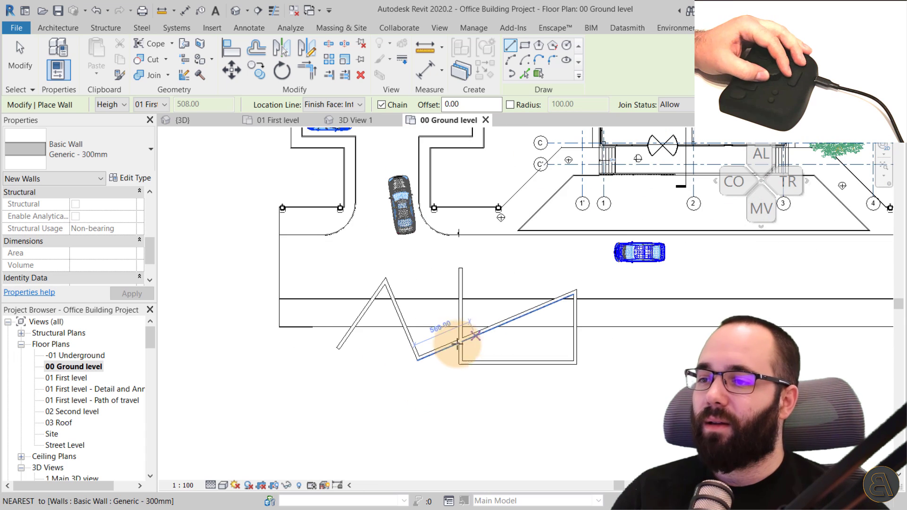
{"action": "scroll", "coordinate": [454, 347], "scroll_direction": "up", "scroll_amount": 1}
{"action": "scroll", "coordinate": [445, 348], "scroll_direction": "up", "scroll_amount": 2}
{"action": "scroll", "coordinate": [440, 343], "scroll_direction": "down", "scroll_amount": 2}
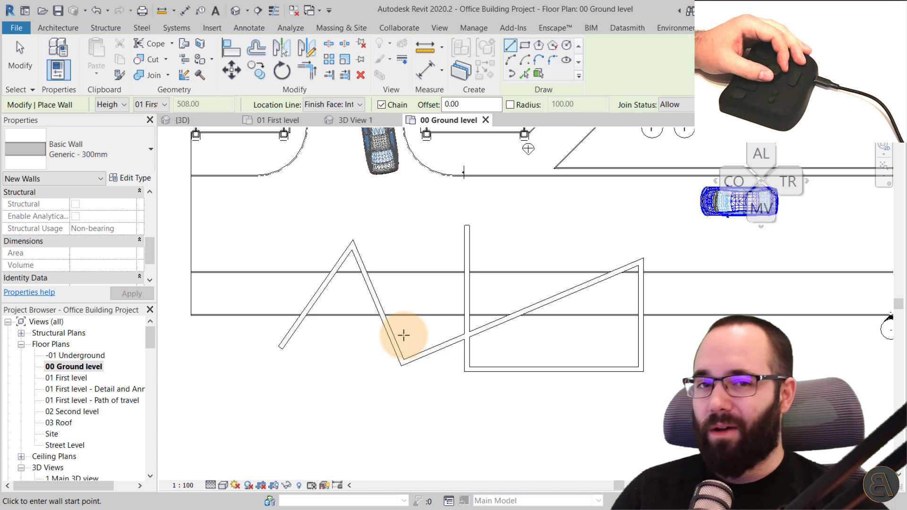
{"action": "scroll", "coordinate": [403, 336], "scroll_direction": "down", "scroll_amount": 1}
{"action": "scroll", "coordinate": [404, 335], "scroll_direction": "up", "scroll_amount": 1}
{"action": "scroll", "coordinate": [403, 335], "scroll_direction": "down", "scroll_amount": 2}
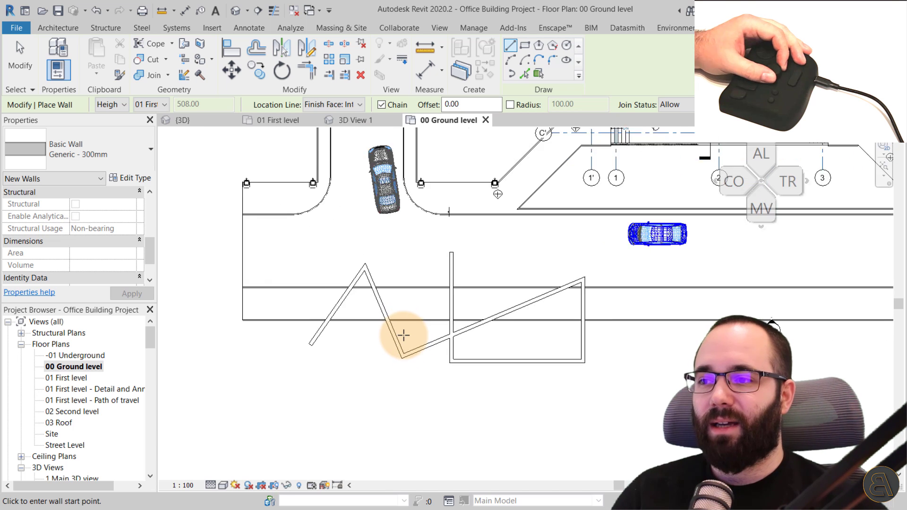
{"action": "scroll", "coordinate": [403, 336], "scroll_direction": "down", "scroll_amount": 2}
{"action": "scroll", "coordinate": [403, 335], "scroll_direction": "up", "scroll_amount": 2}
{"action": "scroll", "coordinate": [403, 335], "scroll_direction": "down", "scroll_amount": 3}
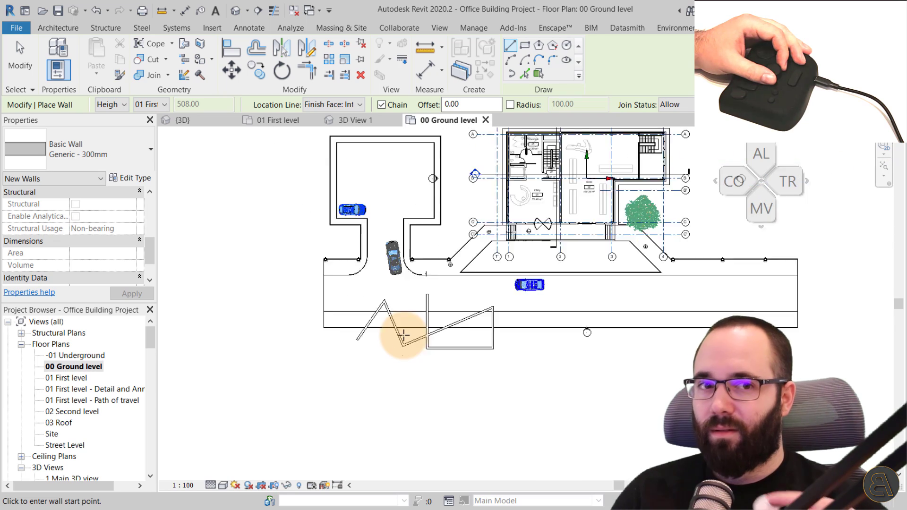
{"action": "scroll", "coordinate": [403, 336], "scroll_direction": "up", "scroll_amount": 2}
{"action": "scroll", "coordinate": [403, 335], "scroll_direction": "up", "scroll_amount": 1}
{"action": "scroll", "coordinate": [405, 334], "scroll_direction": "down", "scroll_amount": 1}
{"action": "scroll", "coordinate": [405, 326], "scroll_direction": "up", "scroll_amount": 3}
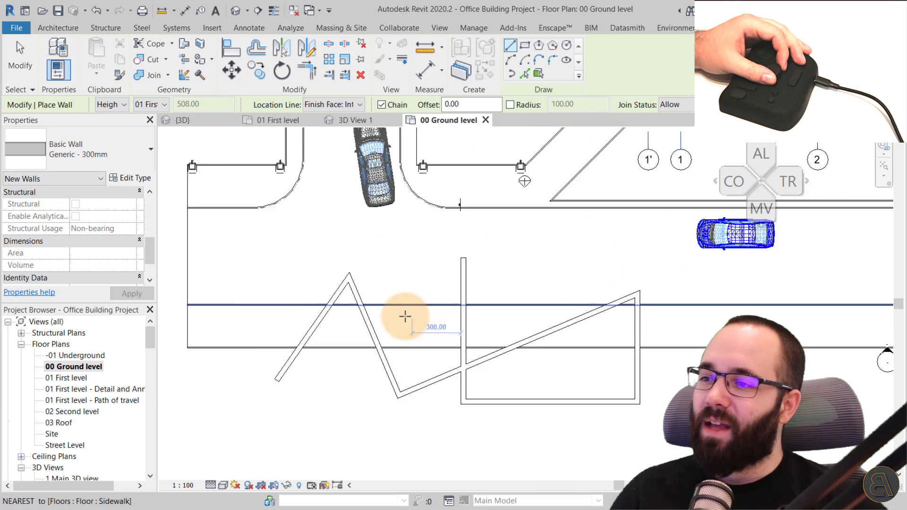
{"action": "scroll", "coordinate": [473, 290], "scroll_direction": "down", "scroll_amount": 2}
{"action": "scroll", "coordinate": [518, 234], "scroll_direction": "up", "scroll_amount": 1}
{"action": "scroll", "coordinate": [535, 208], "scroll_direction": "up", "scroll_amount": 1}
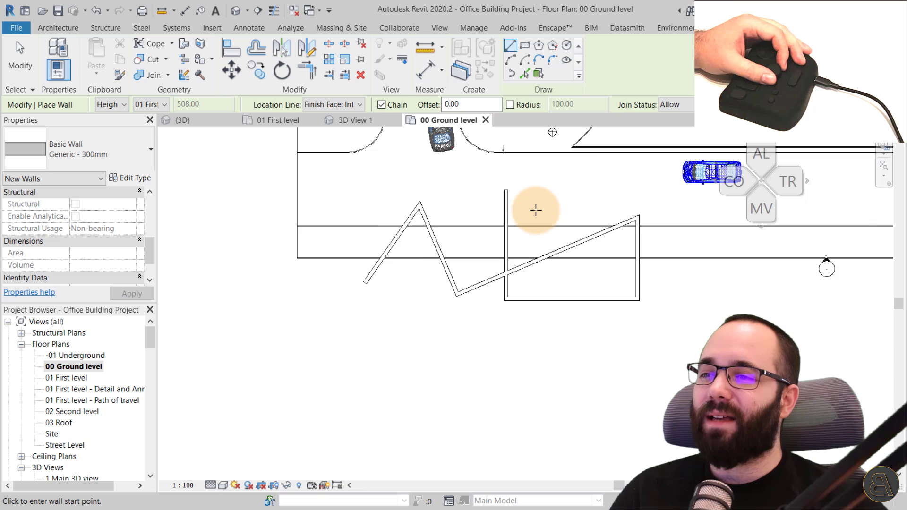
{"action": "scroll", "coordinate": [536, 210], "scroll_direction": "up", "scroll_amount": 1}
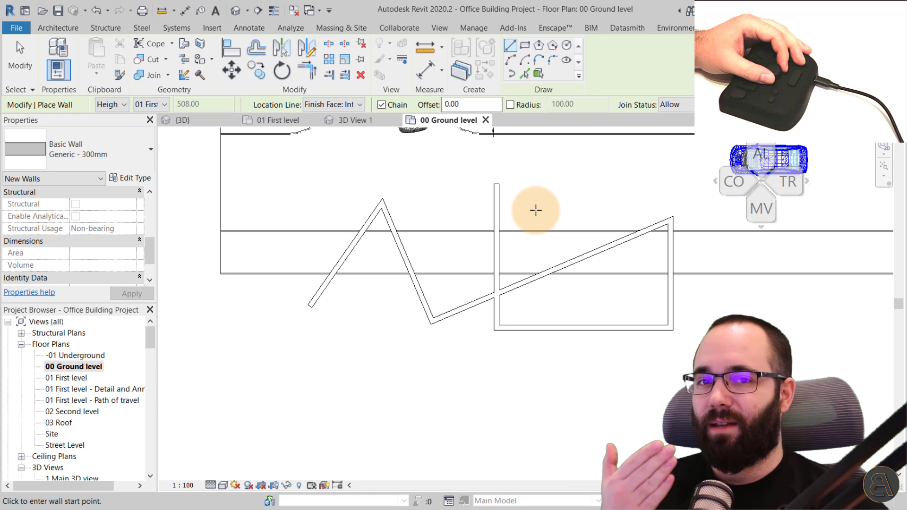
{"action": "scroll", "coordinate": [475, 270], "scroll_direction": "down", "scroll_amount": 2}
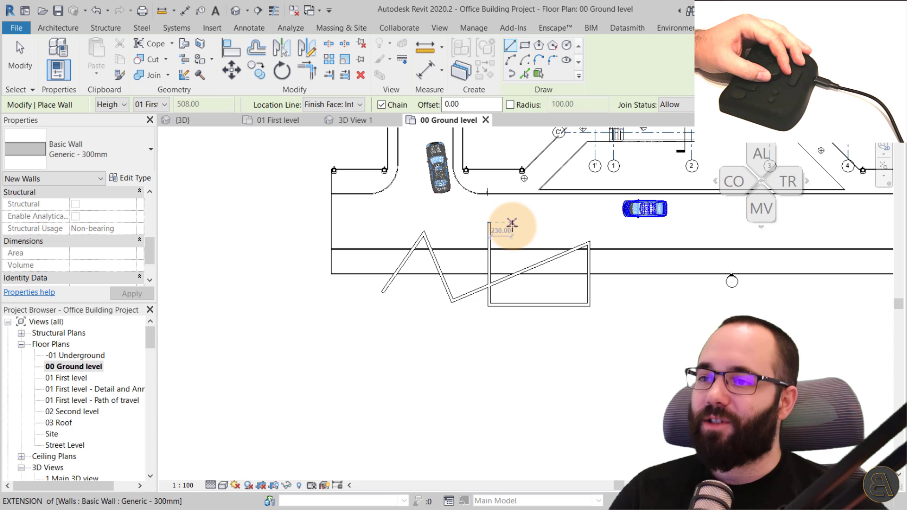
- Trim the diagonal and vertical walls into a corner with TR
{"action": "key", "text": "Escape"}
{"action": "key", "text": "Escape"}
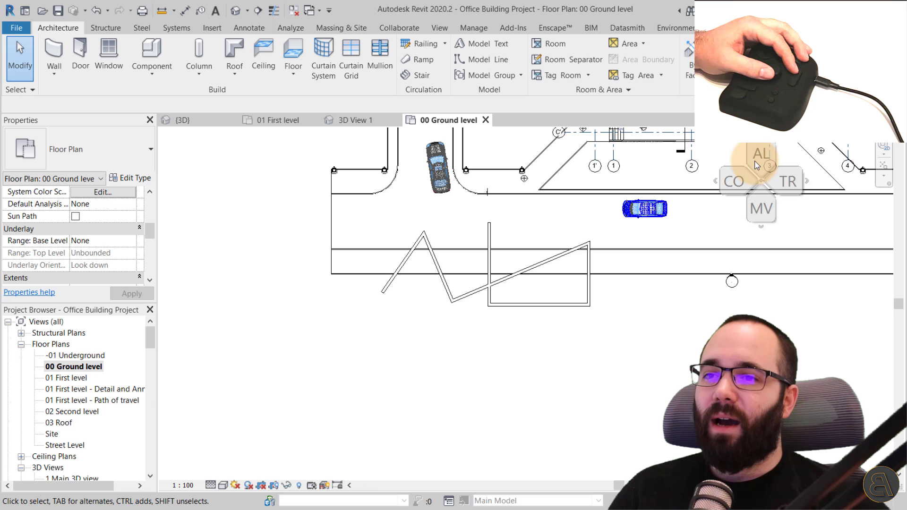
{"action": "key", "text": "t"}
{"action": "key", "text": "r"}
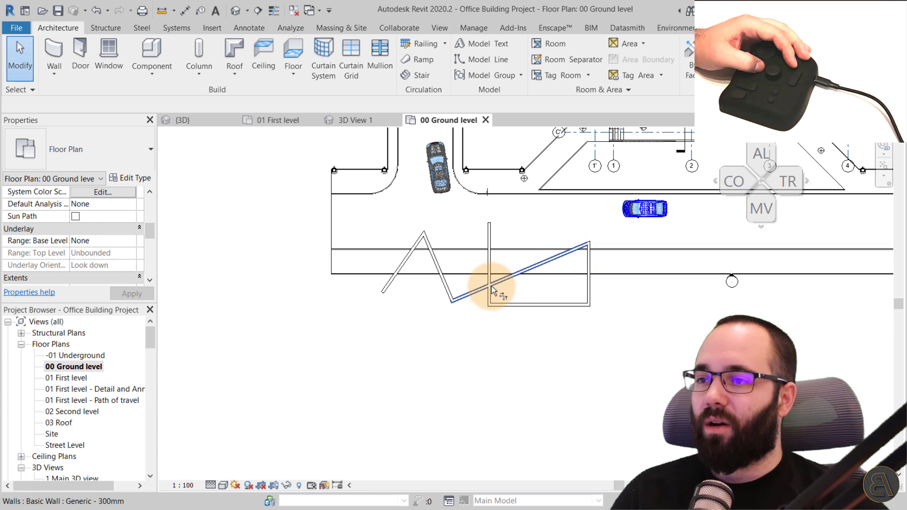
{"action": "left_click", "coordinate": [496, 284]}
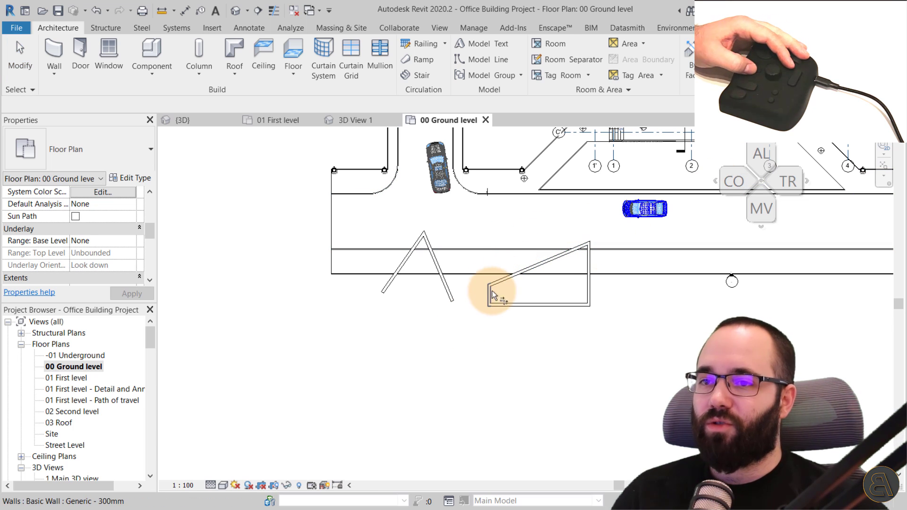
- Align the wall end to the diagonal wall face using AL
{"action": "key", "text": "a"}
{"action": "key", "text": "l"}
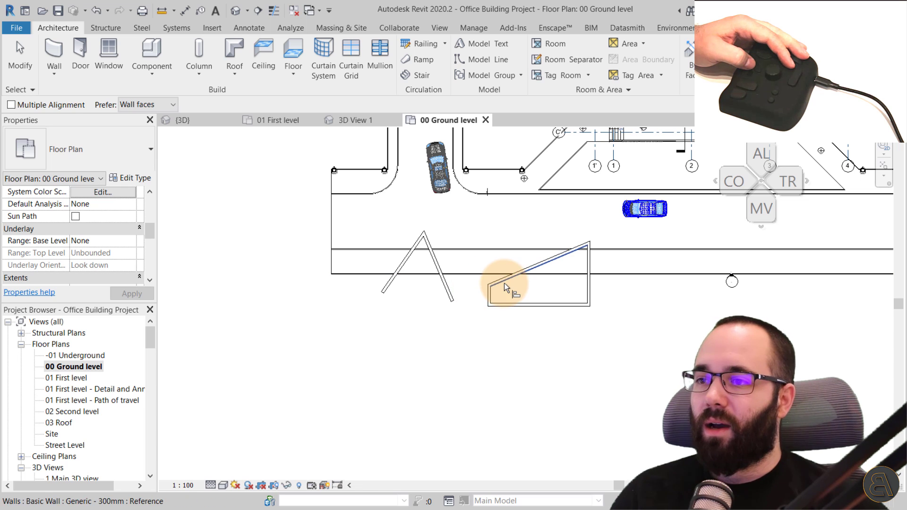
{"action": "left_click", "coordinate": [503, 282]}
{"action": "left_click", "coordinate": [453, 302]}
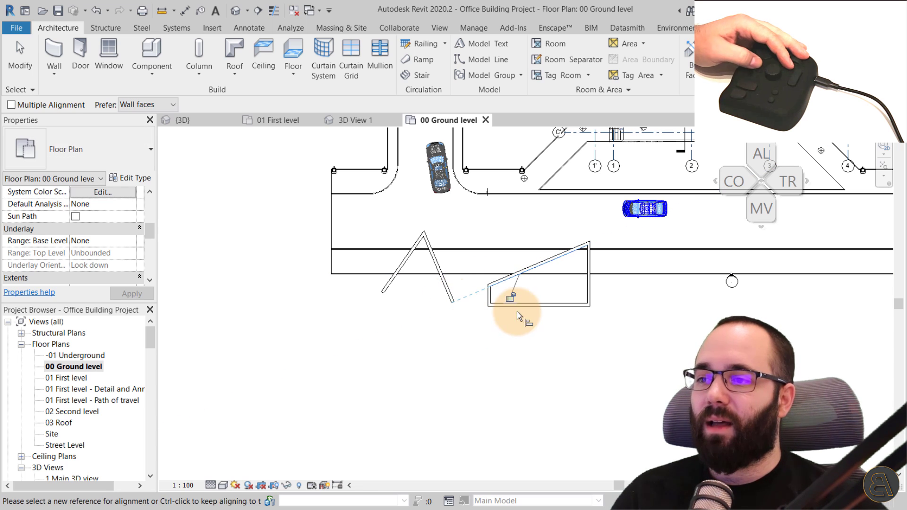
{"action": "key", "text": "Escape"}
{"action": "key", "text": "Escape"}
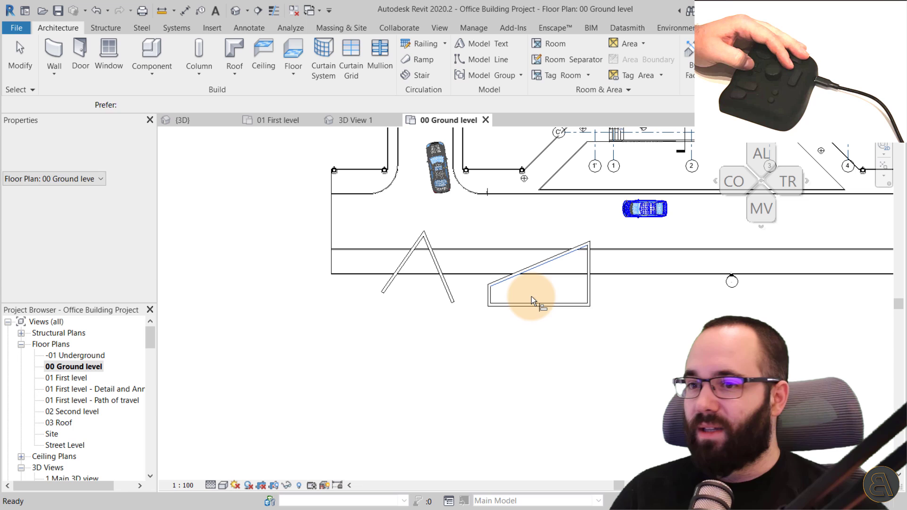
- Move the enclosure's bottom wall down, stretching the side walls taller
{"action": "left_click", "coordinate": [536, 305]}
{"action": "left_click", "coordinate": [507, 334]}
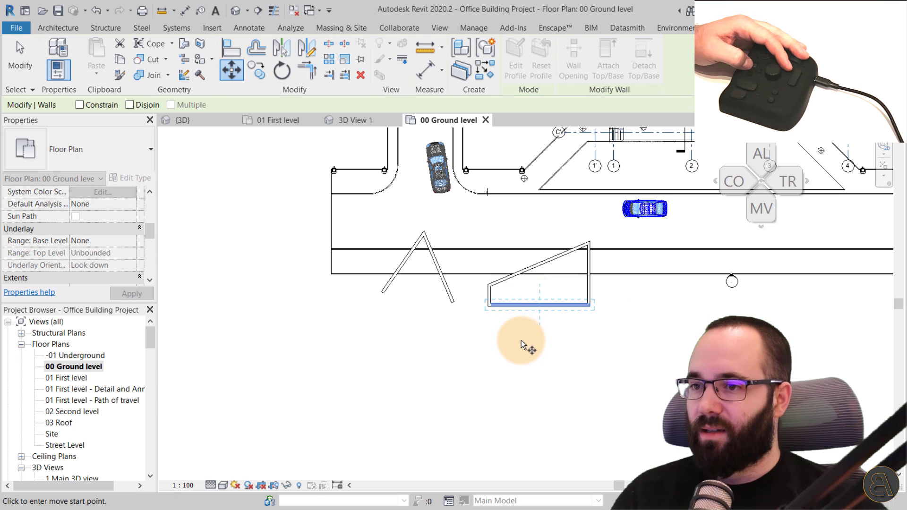
{"action": "left_click_drag", "start_coordinate": [525, 305], "coordinate": [454, 355]}
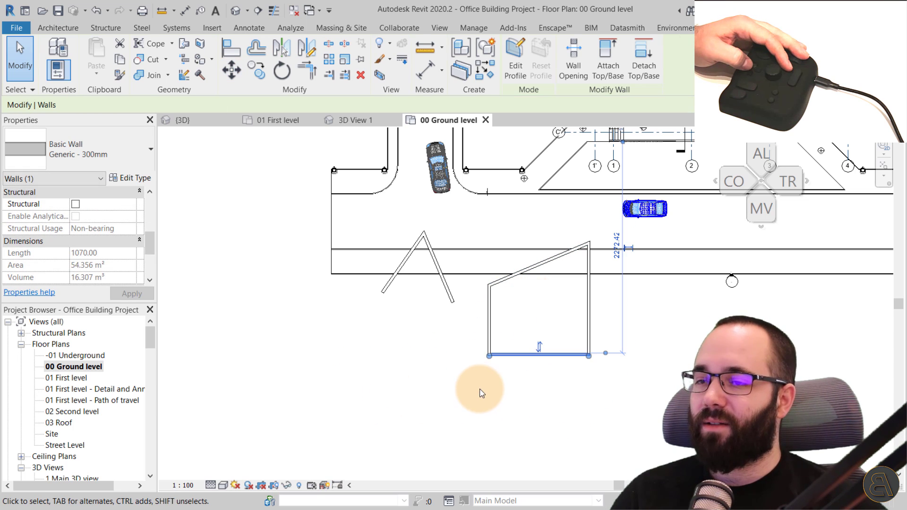
{"action": "left_click", "coordinate": [496, 391]}
{"action": "left_click", "coordinate": [496, 355]}
{"action": "left_click", "coordinate": [479, 377]}
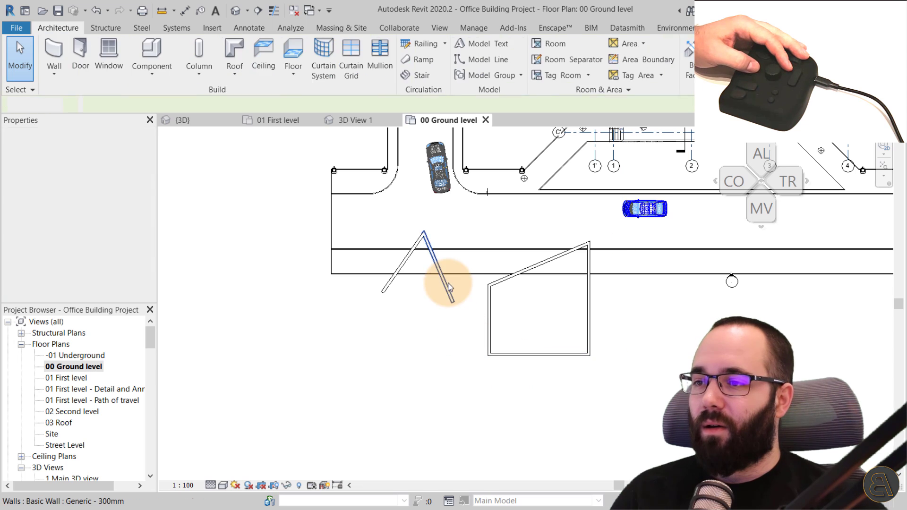
- Copy the right leg of the A-shaped walls to the left and rotate it
{"action": "left_click", "coordinate": [448, 287]}
{"action": "key", "text": "c"}
{"action": "key", "text": "o"}
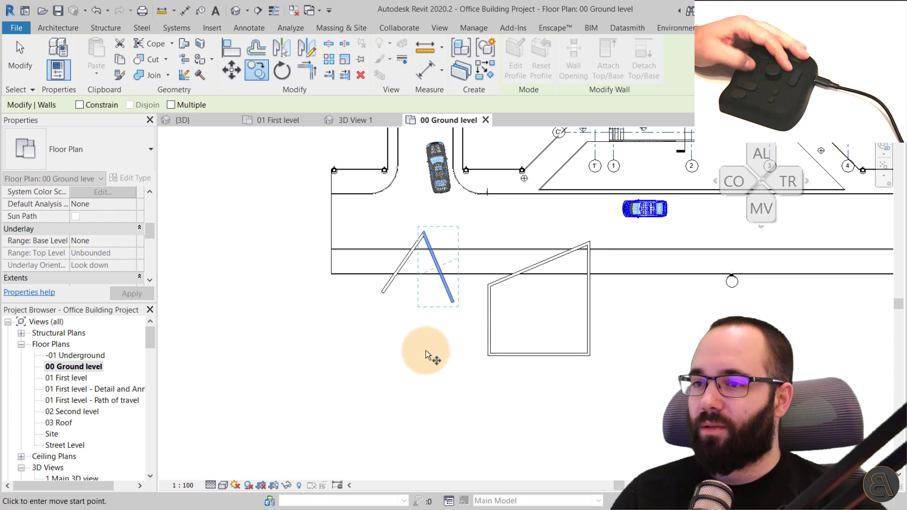
{"action": "left_click", "coordinate": [425, 351]}
{"action": "left_click", "coordinate": [333, 376]}
{"action": "key", "text": "r"}
{"action": "key", "text": "o"}
{"action": "left_click", "coordinate": [428, 365]}
{"action": "key", "text": "Escape"}
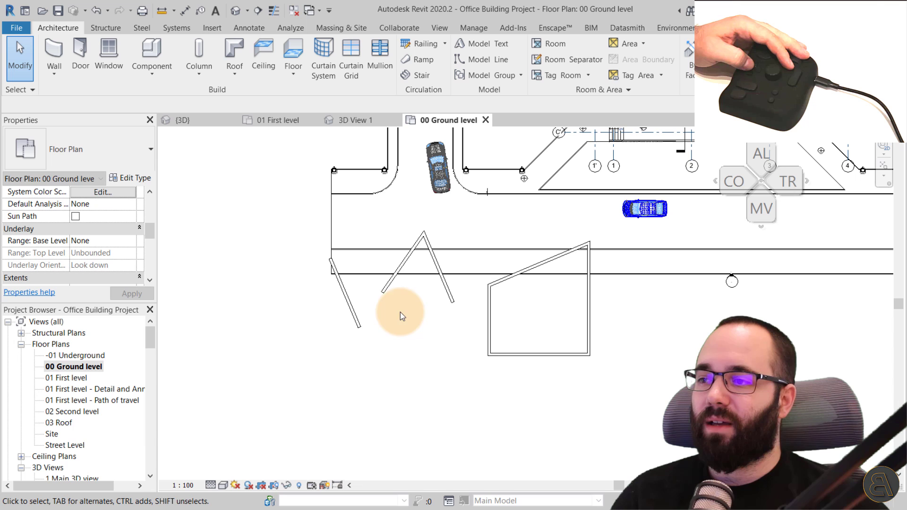
- Use Create Similar on the Storefront wall to sketch three angled segments below the enclosure
{"action": "middle_click_drag", "start_coordinate": [708, 299], "coordinate": [642, 414]}
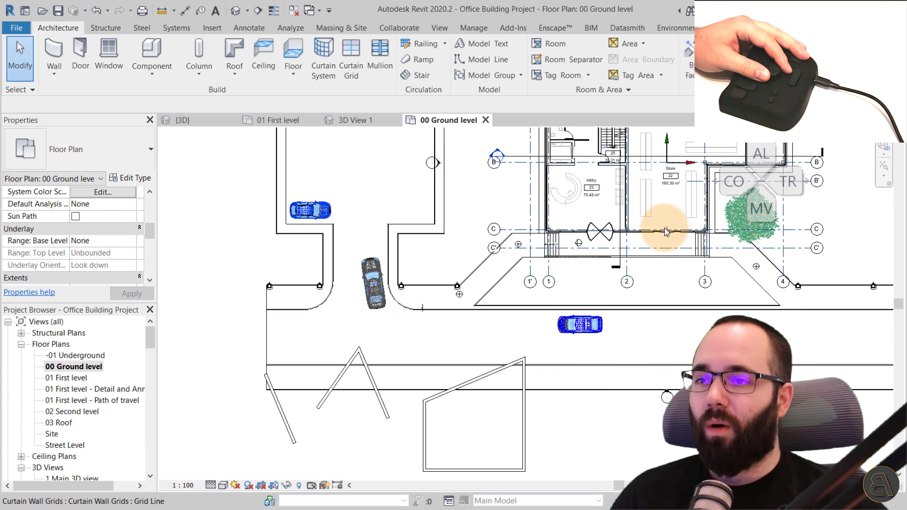
{"action": "left_click", "coordinate": [690, 240]}
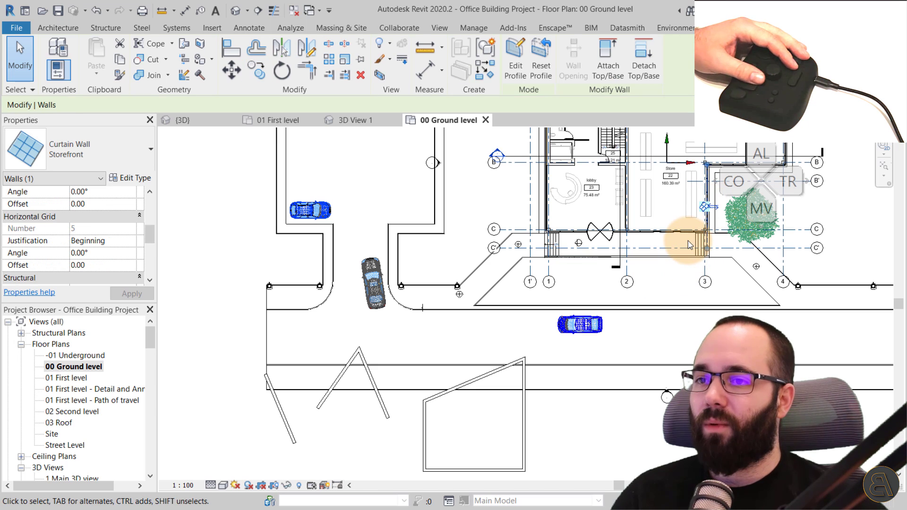
{"action": "key", "text": "c"}
{"action": "key", "text": "s"}
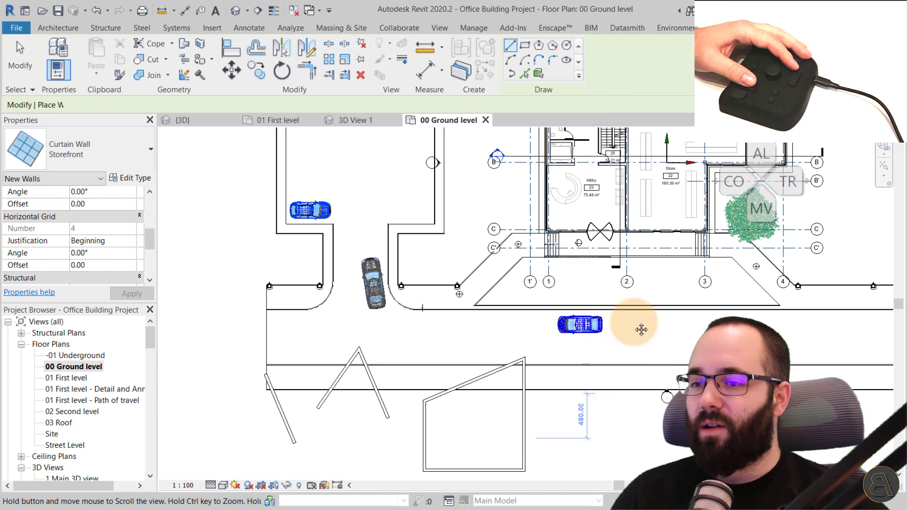
{"action": "middle_click_drag", "start_coordinate": [641, 328], "coordinate": [699, 183]}
{"action": "left_click", "coordinate": [374, 345]}
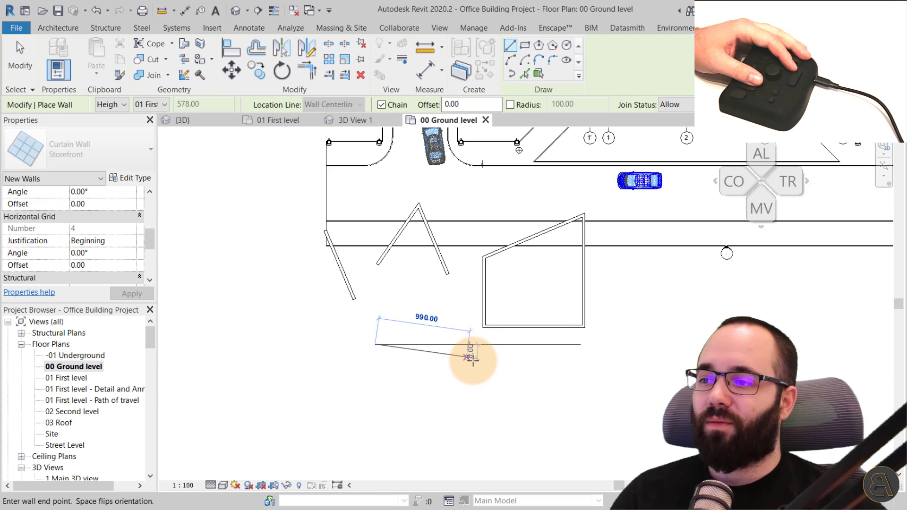
{"action": "left_click", "coordinate": [494, 379]}
{"action": "left_click", "coordinate": [427, 422]}
{"action": "left_click", "coordinate": [369, 387]}
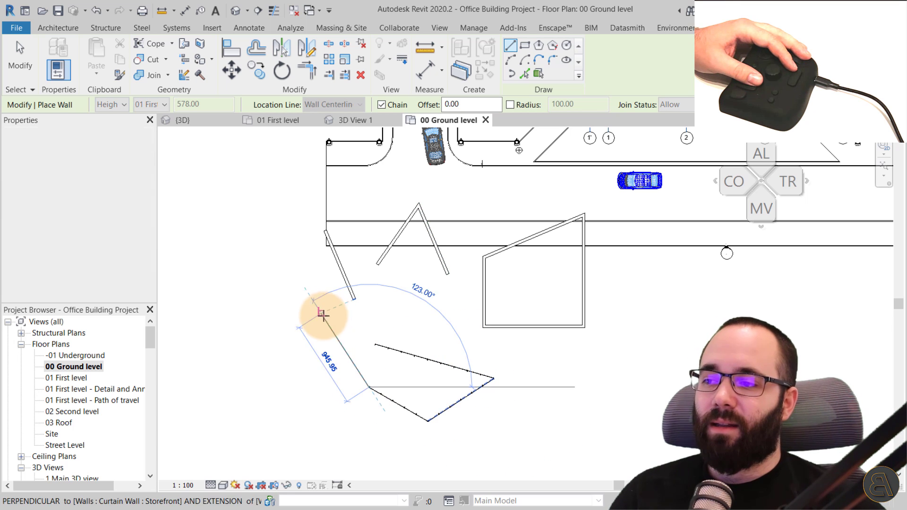
{"action": "key", "text": "Escape"}
{"action": "key", "text": "Escape"}
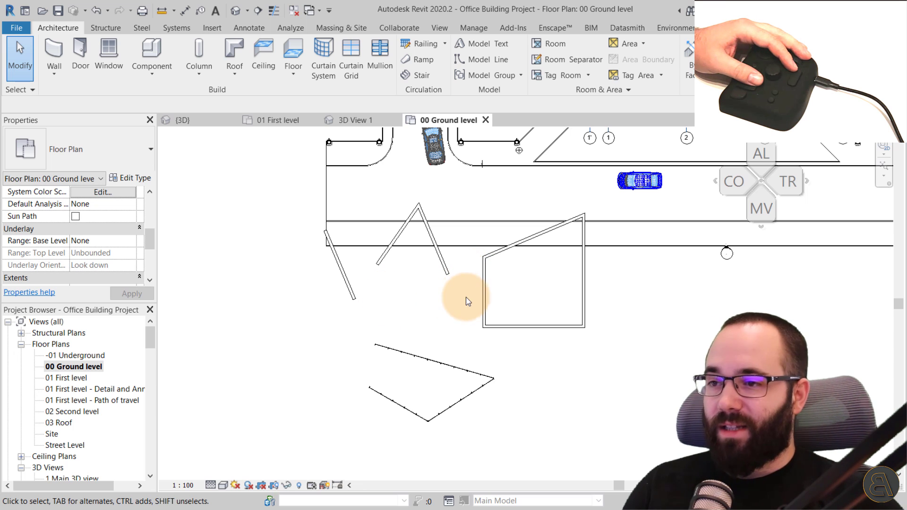
{"action": "scroll", "coordinate": [439, 299], "scroll_direction": "down", "scroll_amount": 1}
{"action": "scroll", "coordinate": [439, 300], "scroll_direction": "down", "scroll_amount": 3}
{"action": "scroll", "coordinate": [440, 299], "scroll_direction": "up", "scroll_amount": 3}
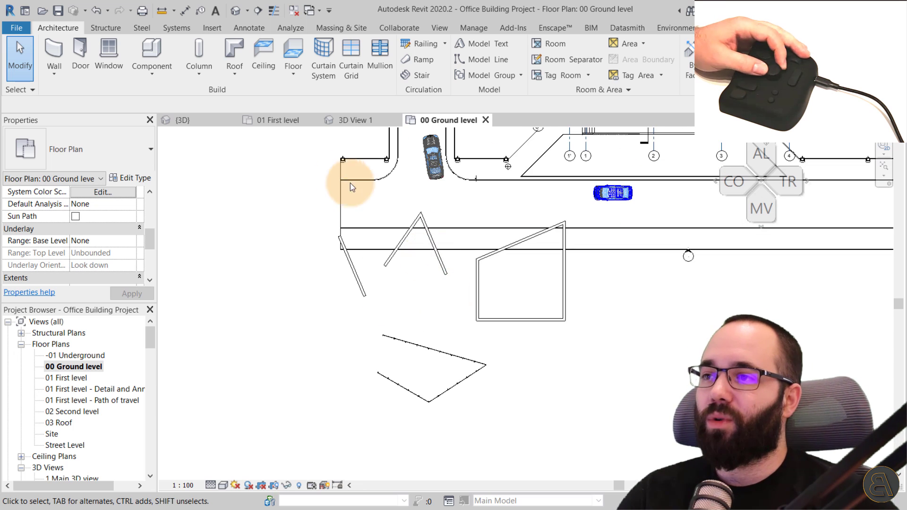
- Switch to the {3D} view and orbit to a lower side angle
{"action": "left_click", "coordinate": [186, 120]}
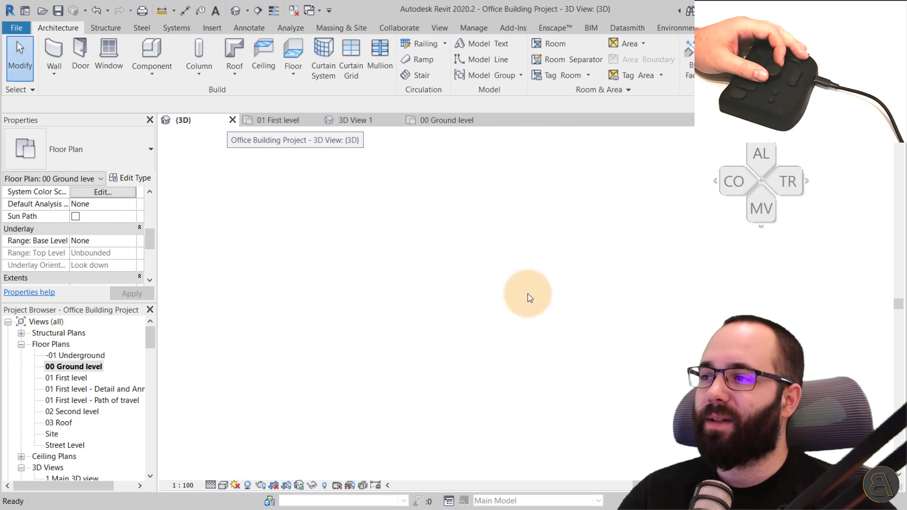
{"action": "scroll", "coordinate": [547, 311], "scroll_direction": "down", "scroll_amount": 3}
{"action": "scroll", "coordinate": [547, 311], "scroll_direction": "up", "scroll_amount": 5}
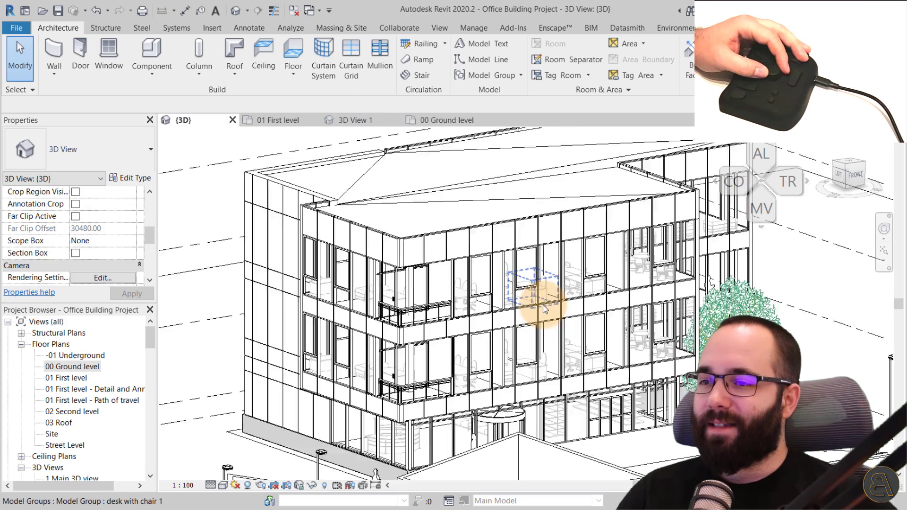
{"action": "scroll", "coordinate": [543, 299], "scroll_direction": "down", "scroll_amount": 3}
{"action": "scroll", "coordinate": [541, 295], "scroll_direction": "up", "scroll_amount": 3}
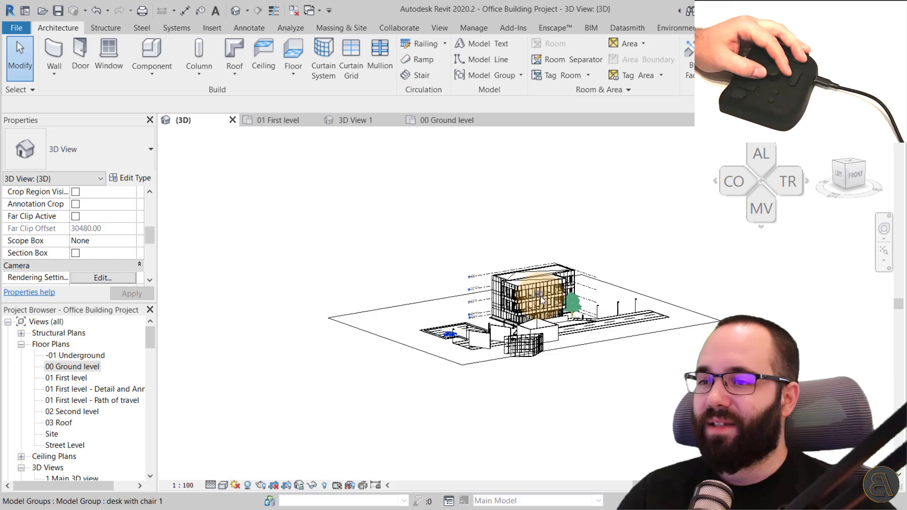
{"action": "scroll", "coordinate": [541, 298], "scroll_direction": "up", "scroll_amount": 5}
{"action": "mouse_move", "coordinate": [537, 304]}
{"action": "middle_mouse_down", "text": "shift"}
{"action": "mouse_move", "coordinate": [616, 253]}
{"action": "mouse_move", "coordinate": [497, 318]}
{"action": "mouse_move", "coordinate": [462, 324]}
{"action": "mouse_move", "coordinate": [537, 314]}
{"action": "mouse_move", "coordinate": [540, 330]}
{"action": "mouse_move", "coordinate": [543, 314]}
{"action": "mouse_move", "coordinate": [465, 314]}
{"action": "mouse_move", "coordinate": [537, 324]}
{"action": "mouse_move", "coordinate": [469, 288]}
{"action": "mouse_move", "coordinate": [404, 324]}
{"action": "mouse_move", "coordinate": [517, 324]}
{"action": "mouse_move", "coordinate": [458, 326]}
{"action": "mouse_move", "coordinate": [487, 313]}
{"action": "mouse_move", "coordinate": [543, 313]}
{"action": "mouse_move", "coordinate": [521, 319]}
{"action": "mouse_move", "coordinate": [517, 274]}
{"action": "mouse_move", "coordinate": [482, 328]}
{"action": "mouse_move", "coordinate": [574, 333]}
{"action": "mouse_move", "coordinate": [597, 304]}
{"action": "mouse_move", "coordinate": [476, 319]}
{"action": "mouse_move", "coordinate": [547, 324]}
{"action": "middle_mouse_up", "text": "shift"}
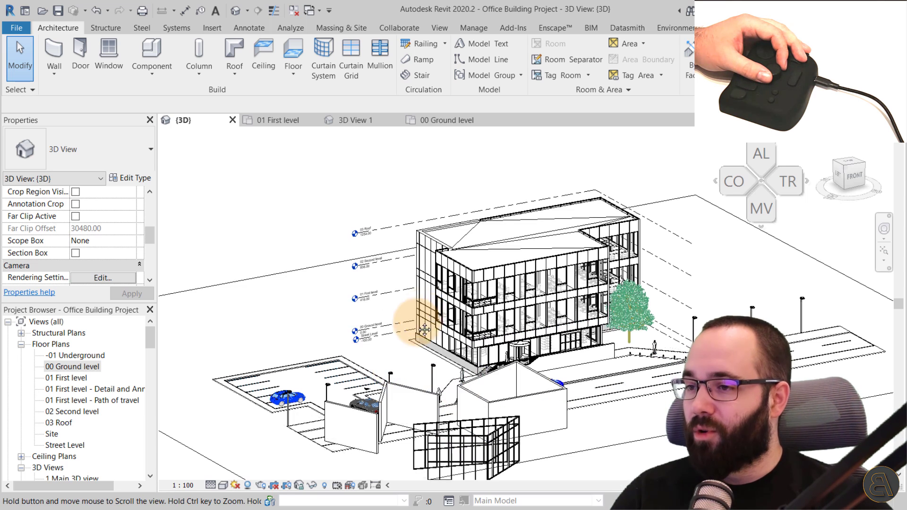
{"action": "scroll", "coordinate": [415, 320], "scroll_direction": "up", "scroll_amount": 2}
- Apply the shaded-with-shadows style via SD and rejoin the storefront curtain wall corner
{"action": "key", "text": "s"}
{"action": "key", "text": "d"}
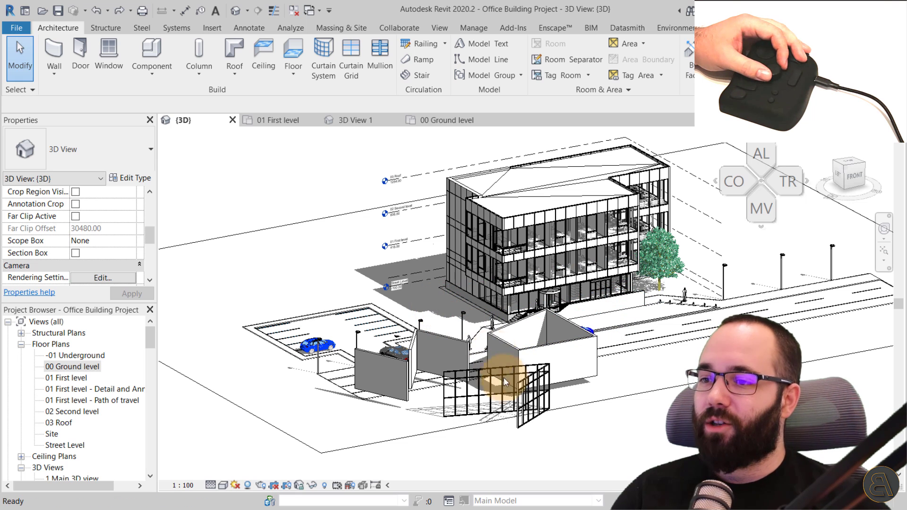
{"action": "scroll", "coordinate": [527, 421], "scroll_direction": "up", "scroll_amount": 3}
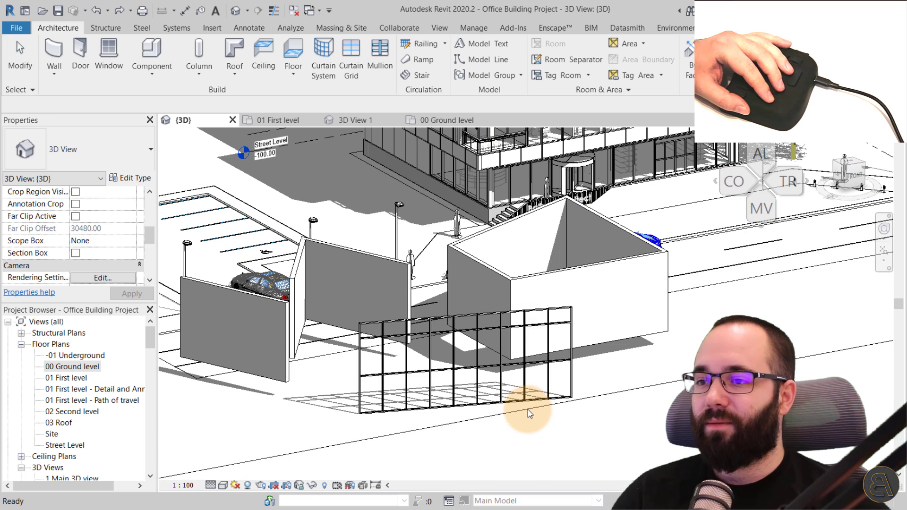
{"action": "left_click", "coordinate": [548, 413]}
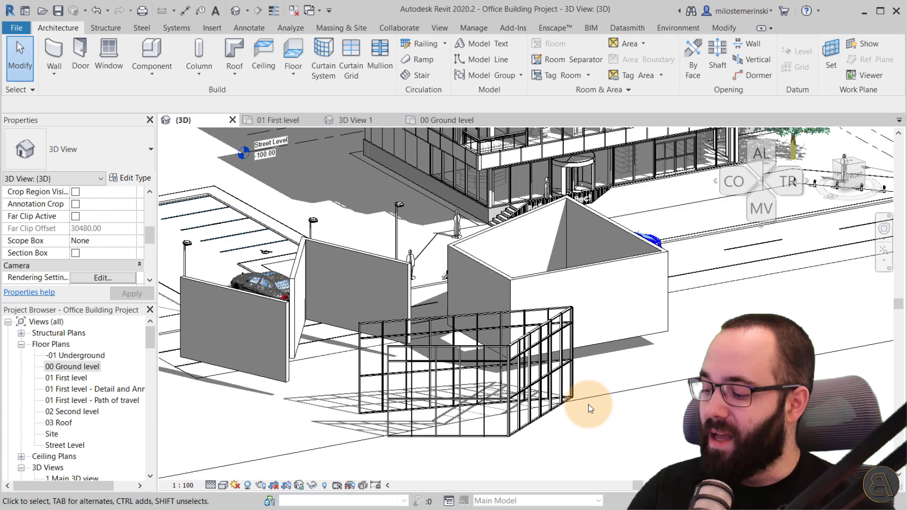
{"action": "scroll", "coordinate": [589, 409], "scroll_direction": "up", "scroll_amount": 2}
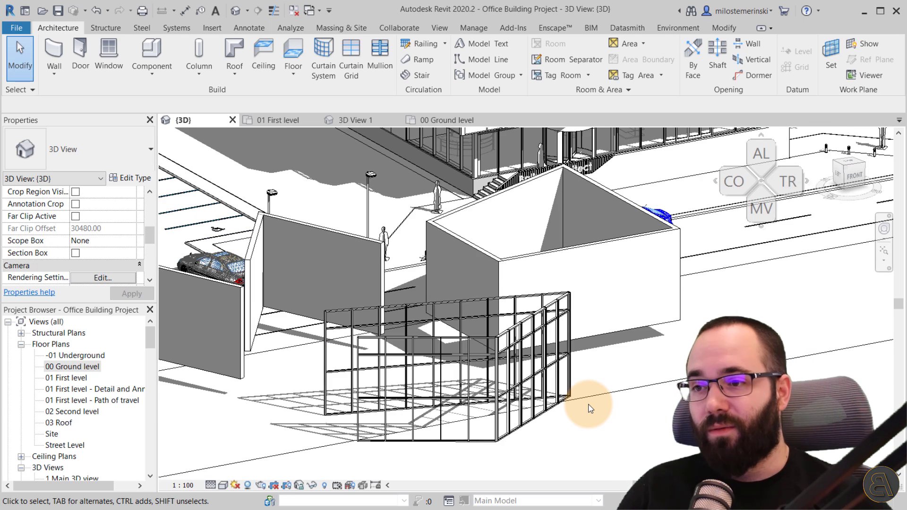
{"action": "scroll", "coordinate": [588, 408], "scroll_direction": "down", "scroll_amount": 2}
{"action": "scroll", "coordinate": [588, 408], "scroll_direction": "down", "scroll_amount": 1}
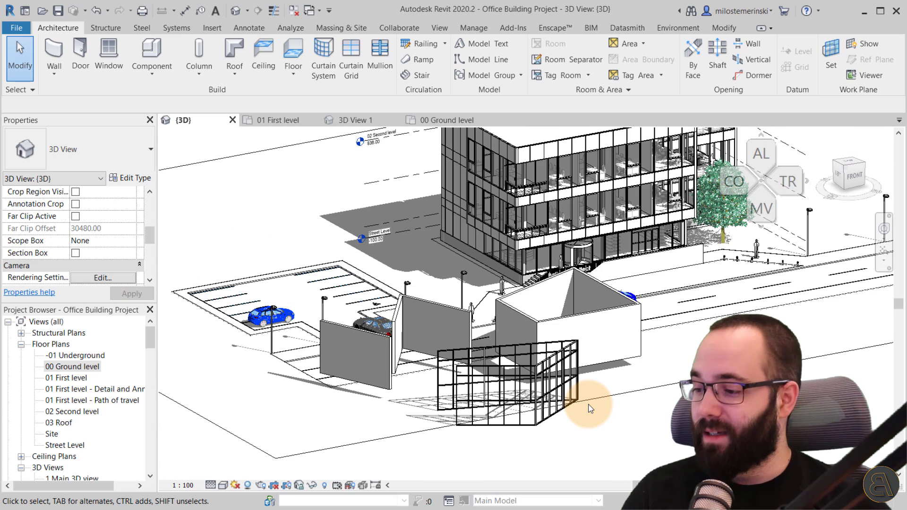